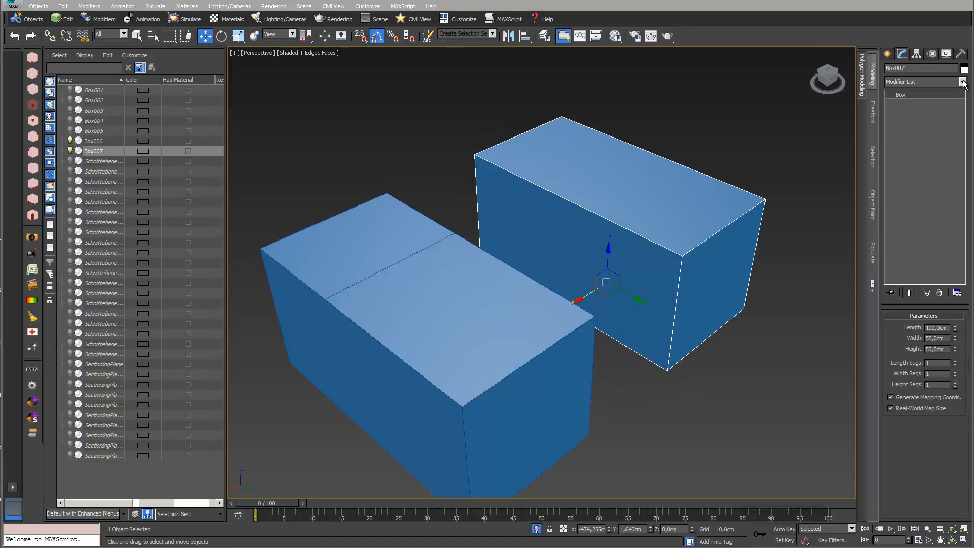
Add an Edit Poly modifier to the rear box and set its Edit Poly mode to Animate
left_click(963, 83)
scroll(963, 254, "down", 3)
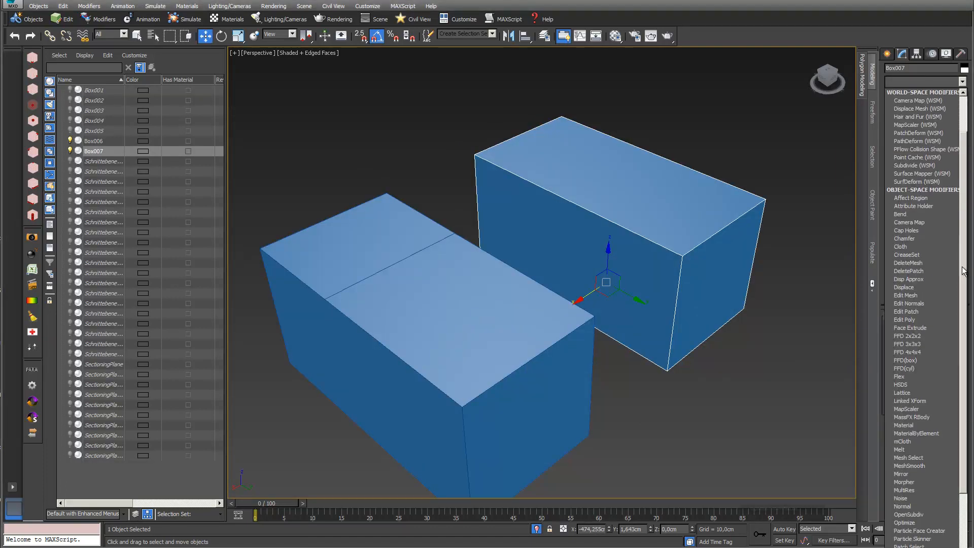
left_click(954, 320)
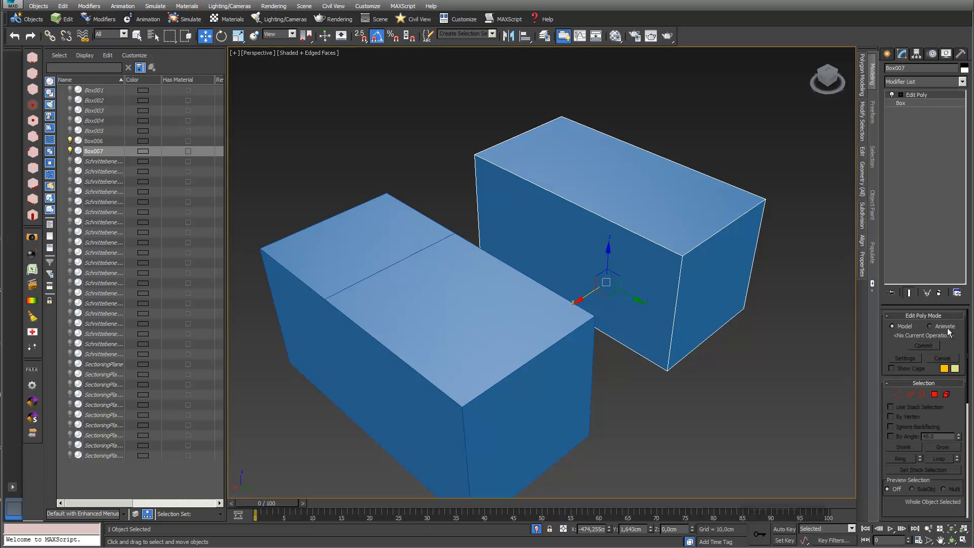
left_click(900, 96)
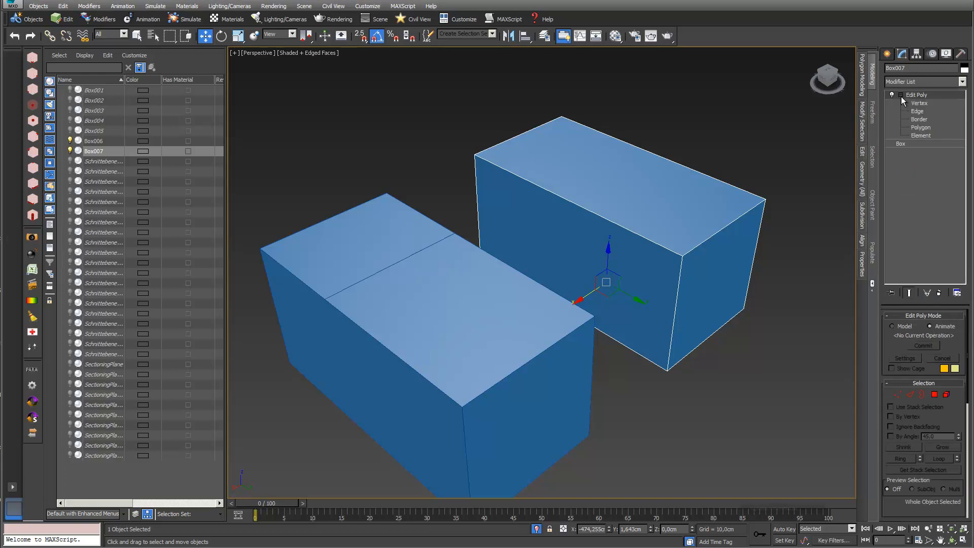
Connect the rear box's two long top edges with one segment, pinch 0 and slide 27
left_click(921, 114)
left_click(660, 244)
left_click(721, 181, "ctrl")
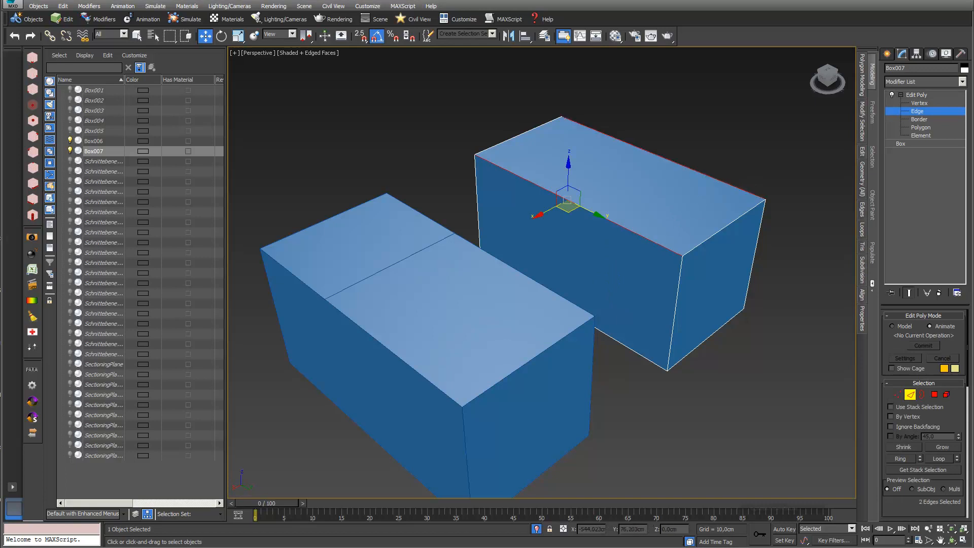
scroll(959, 416, "down", 5)
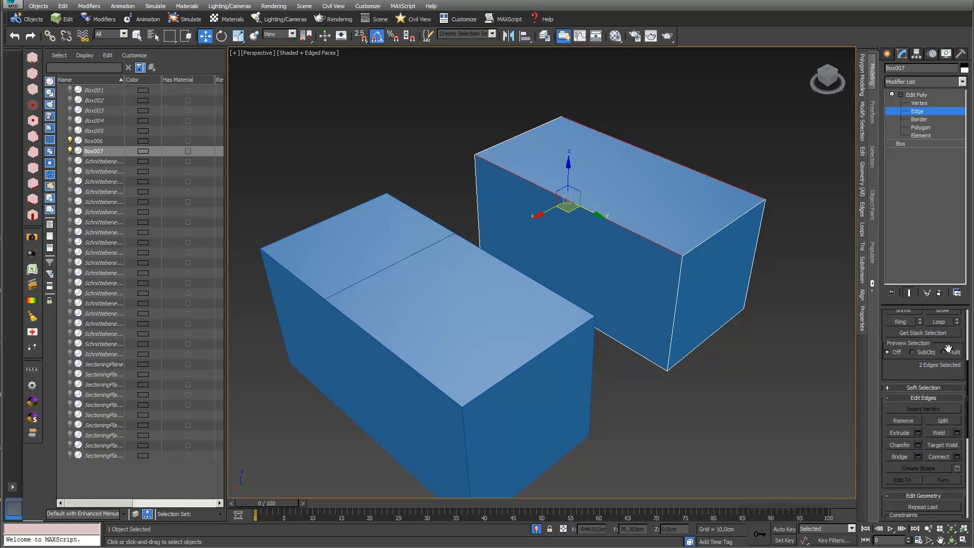
left_click(958, 457)
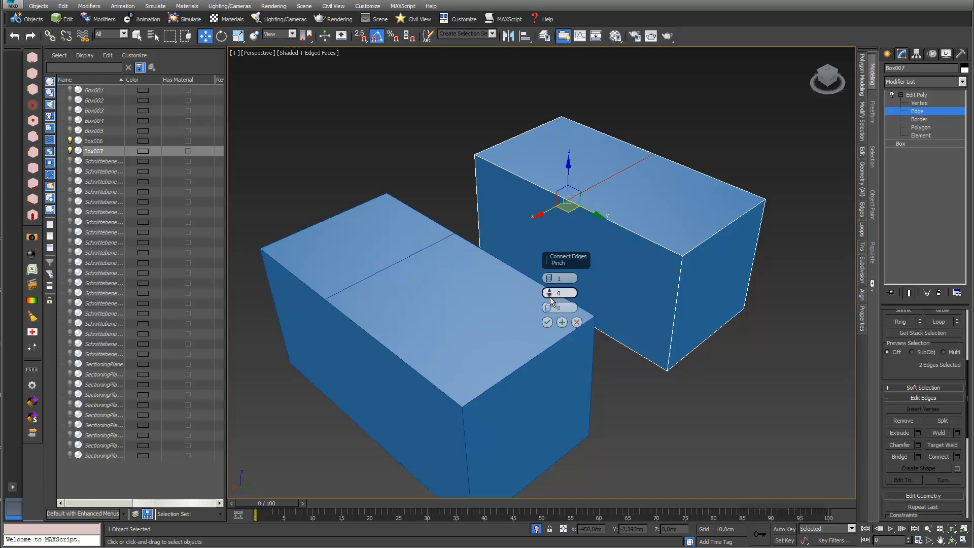
scroll(549, 279, "up", 1)
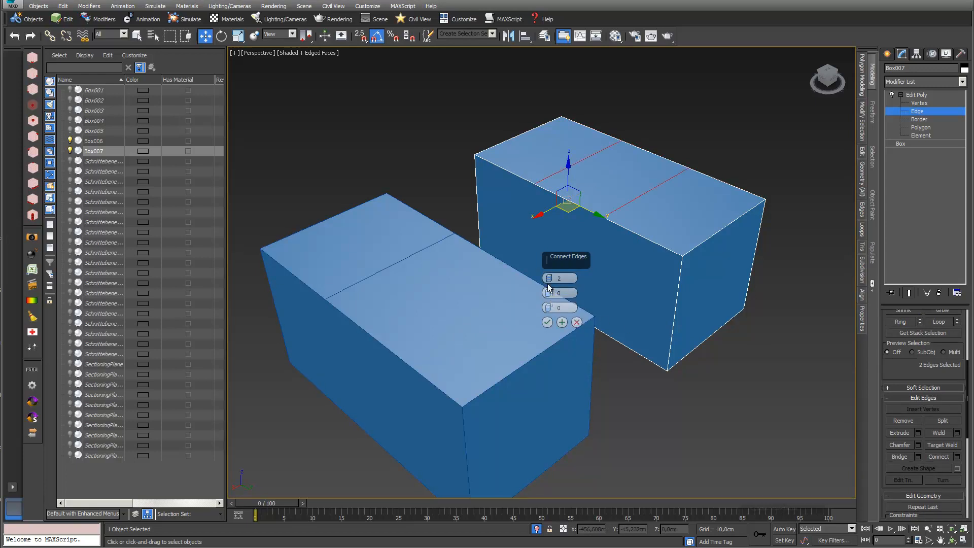
left_click(550, 280)
left_click_drag(551, 304, 551, 294)
left_click(547, 323)
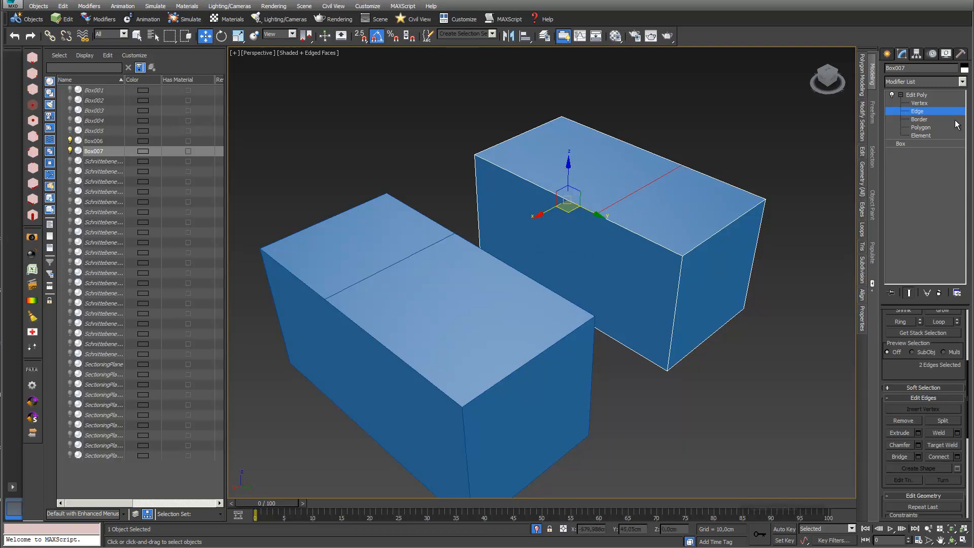
Reopen the Connect Edge settings of the rear box and set the slide to 31
scroll(914, 363, "up", 5)
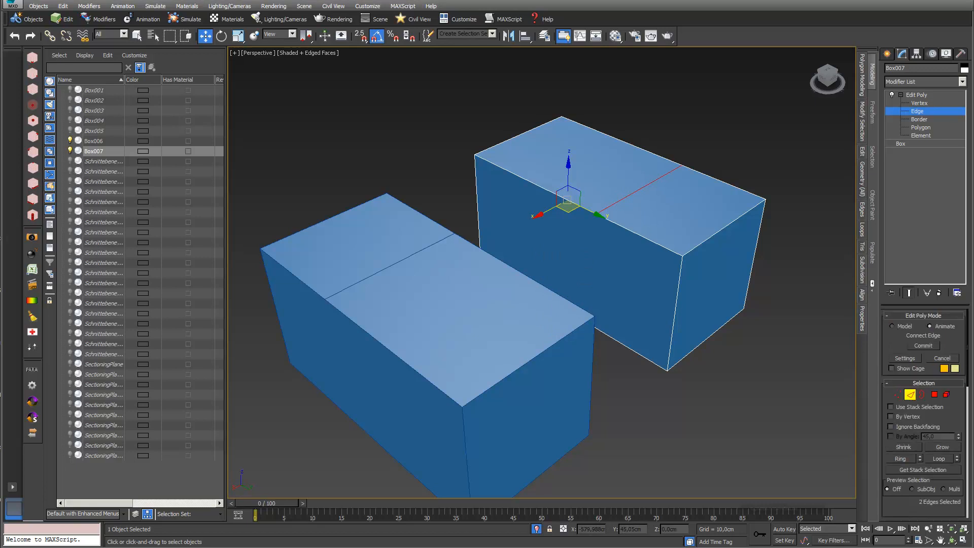
left_click(907, 359)
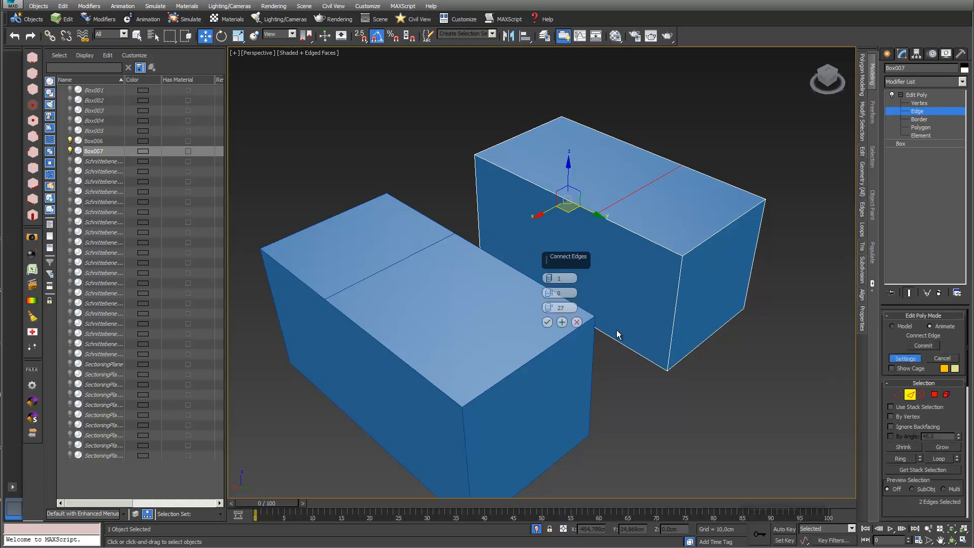
left_click_drag(550, 308, 553, 297)
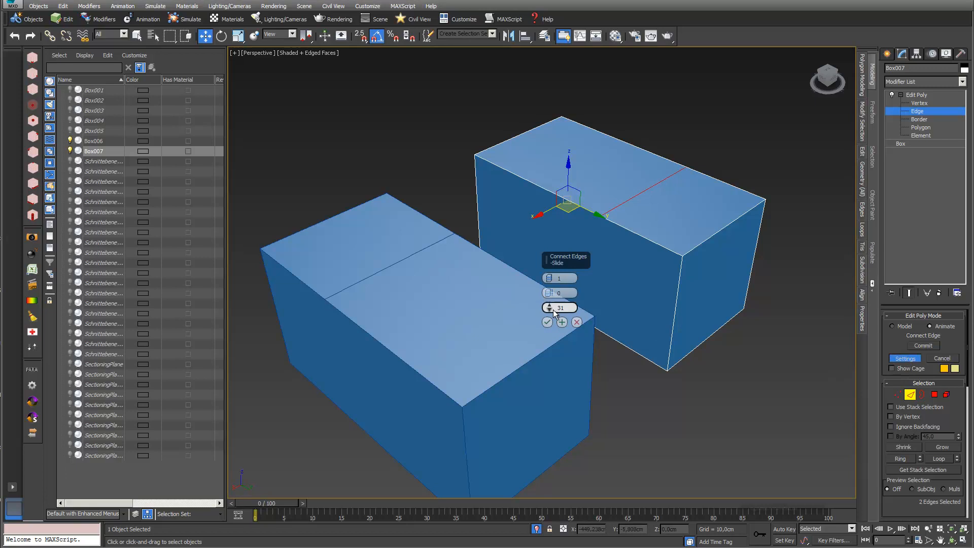
left_click(547, 323)
Leave edge editing and delete the rear box from the scene
left_click(931, 97)
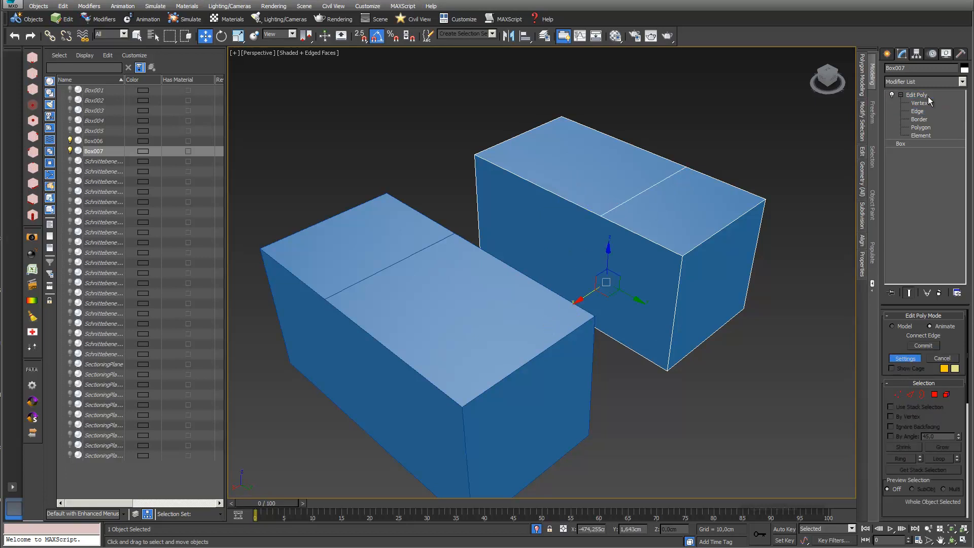
key("Delete")
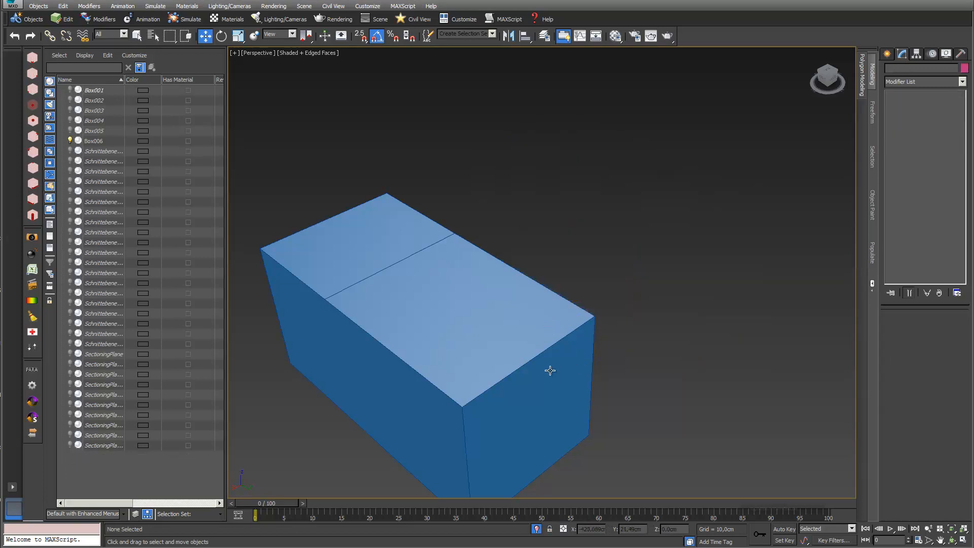
Select the remaining box and enable its EP_Extrude, EP_SmoothingGroups and MeshSmooth modifiers
left_click(546, 371)
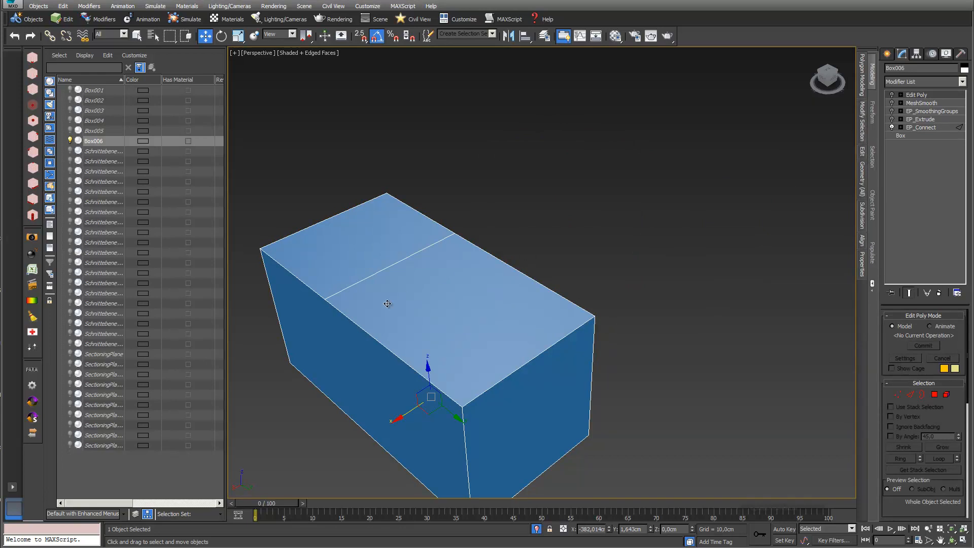
left_click(893, 120)
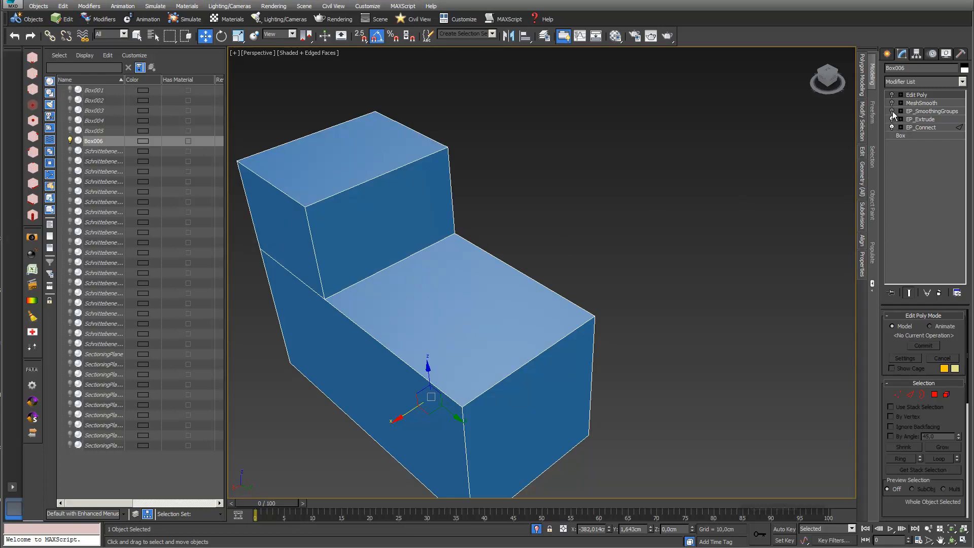
left_click(892, 112)
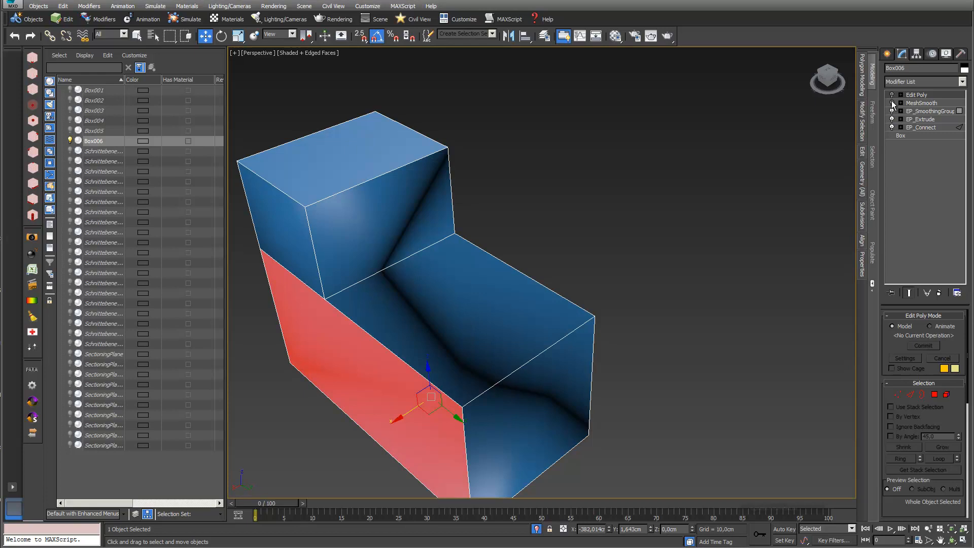
left_click(894, 104)
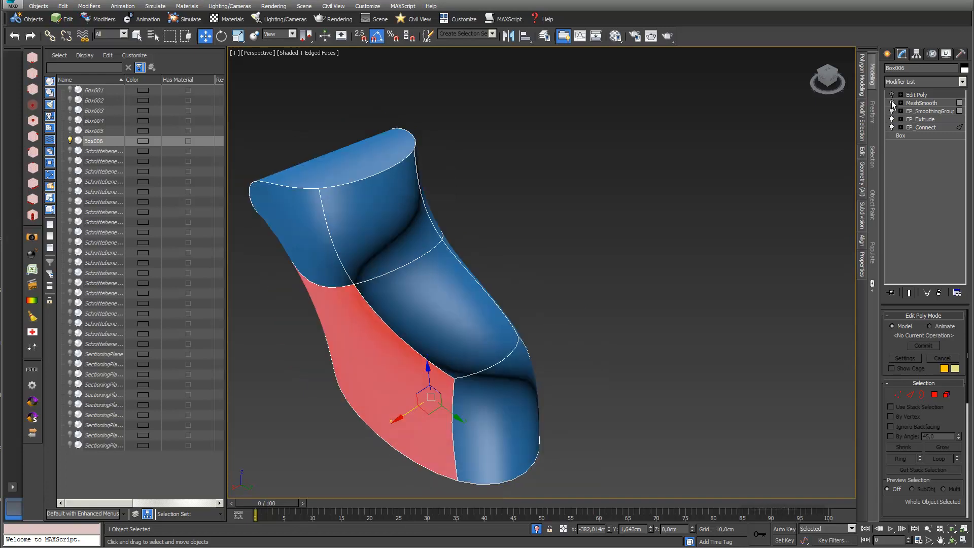
Set the MeshSmooth iterations to 4 and enable the Edit Poly modifier above it
left_click(929, 103)
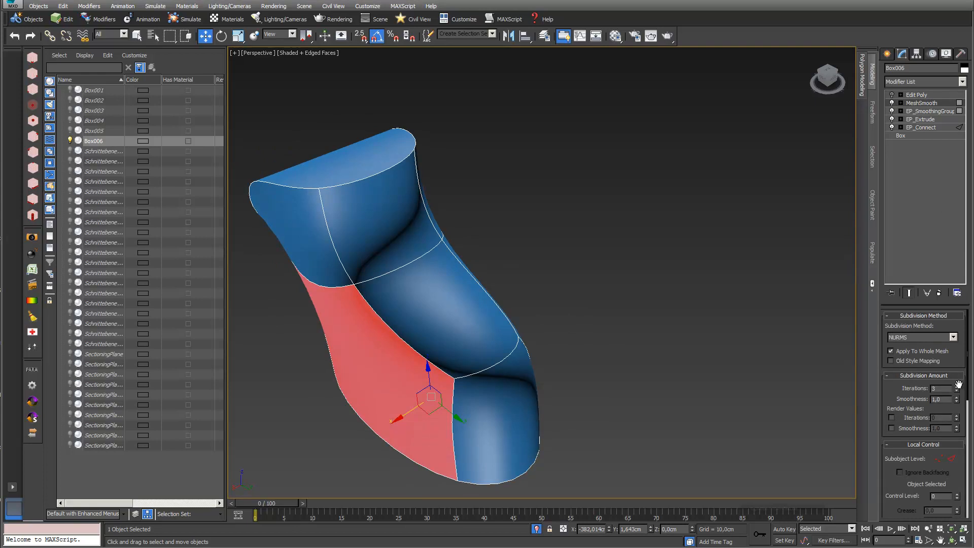
left_click(958, 387)
left_click(923, 95)
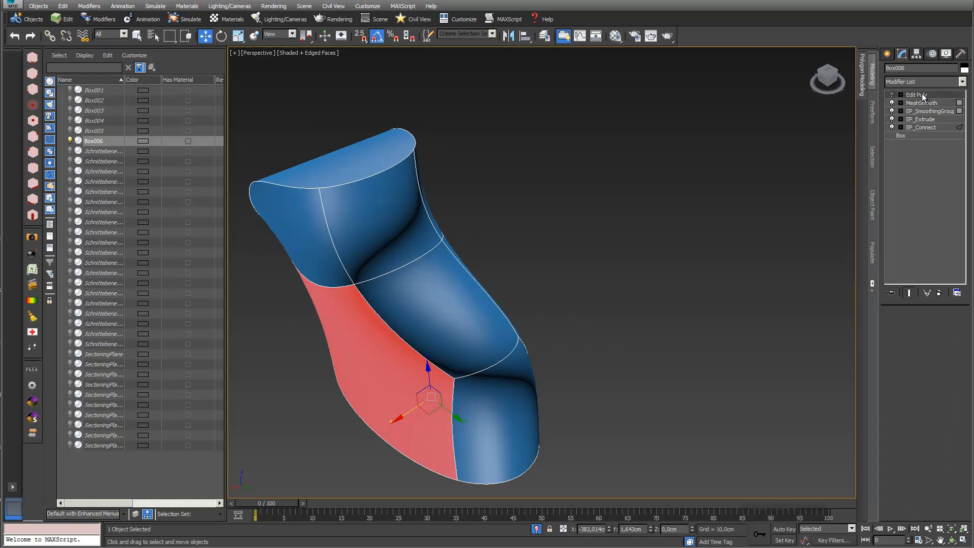
left_click(894, 95)
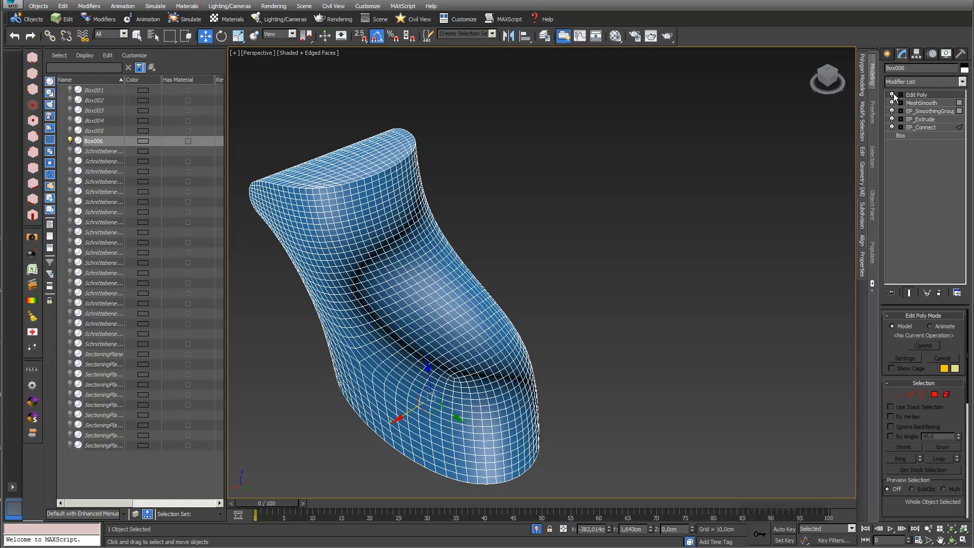
Lower the MeshSmooth iterations to 2 and raise them back to 4 to compare mesh density
left_click(919, 103)
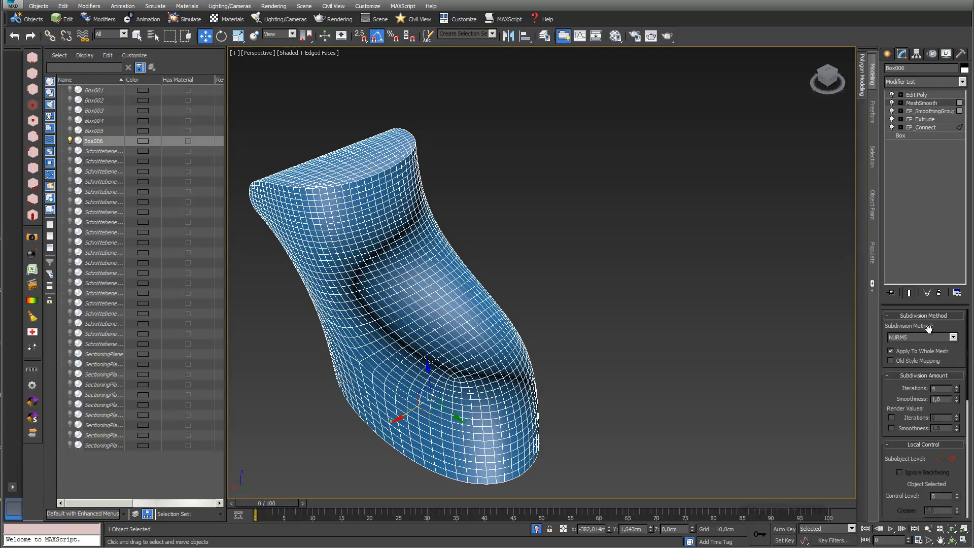
left_click(957, 391)
left_click(957, 391)
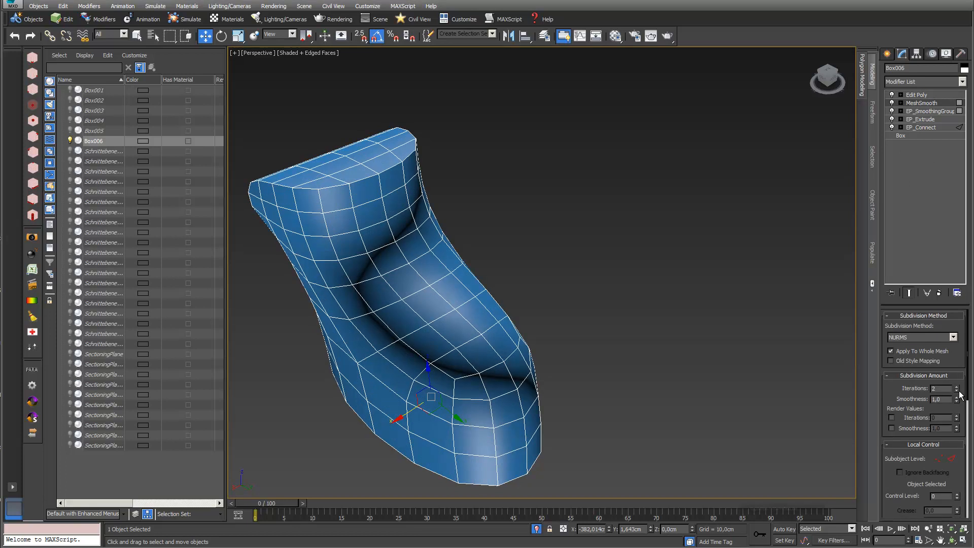
left_click(958, 388)
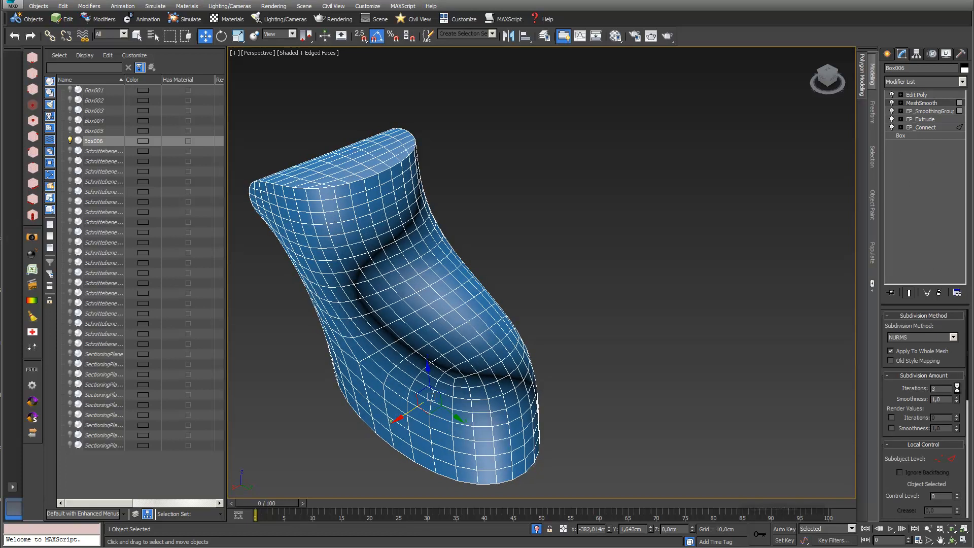
left_click(957, 388)
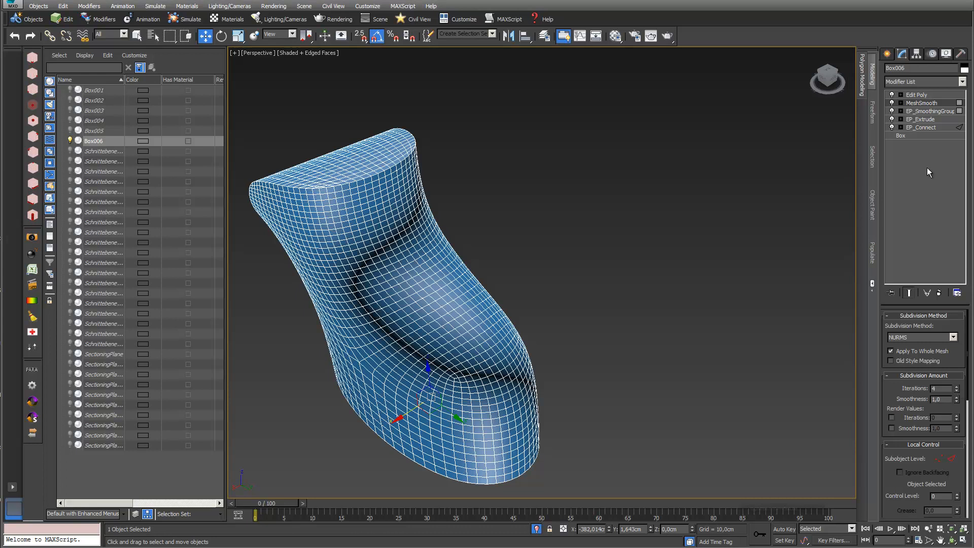
Increase the polygon extrusion height slightly in the EP_Extrude modifier's settings, accepting the topology dependency
left_click(920, 124)
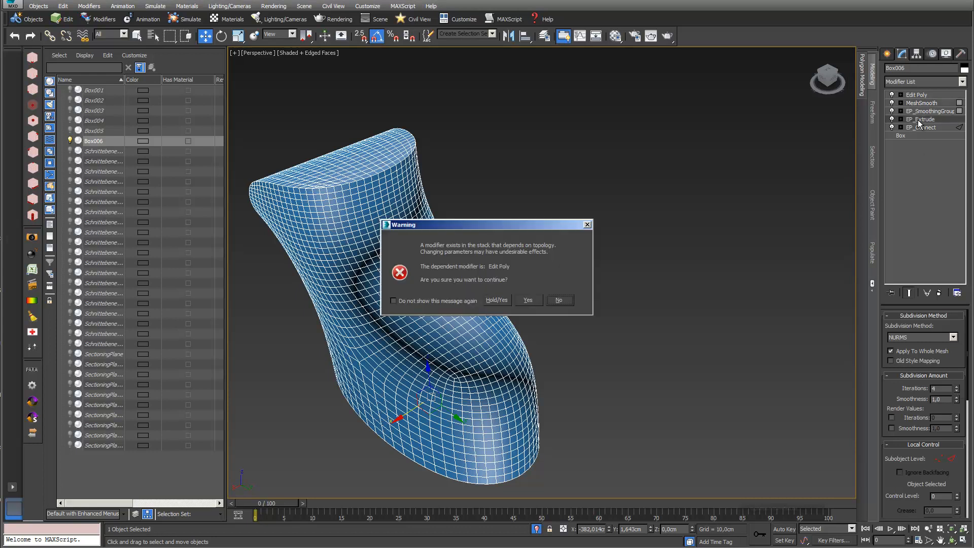
left_click(527, 301)
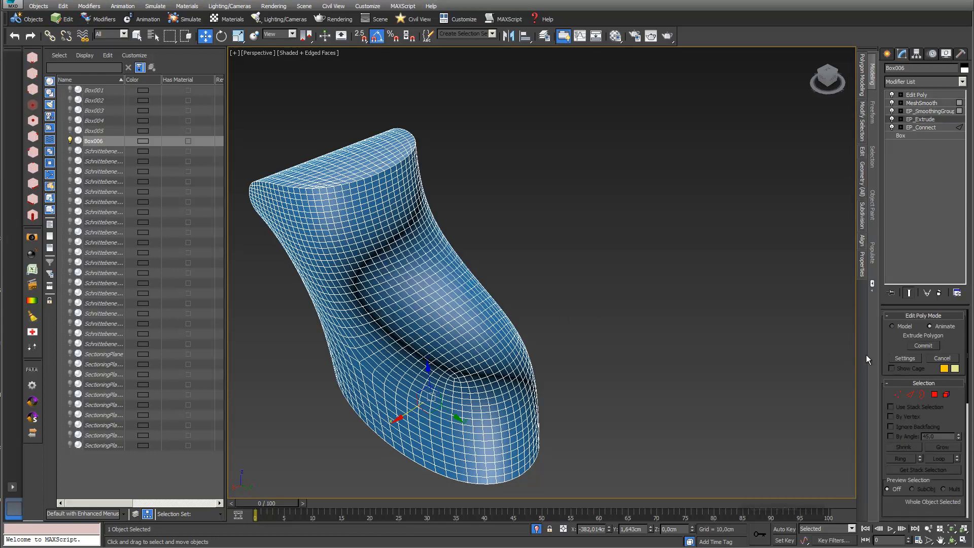
left_click(906, 358)
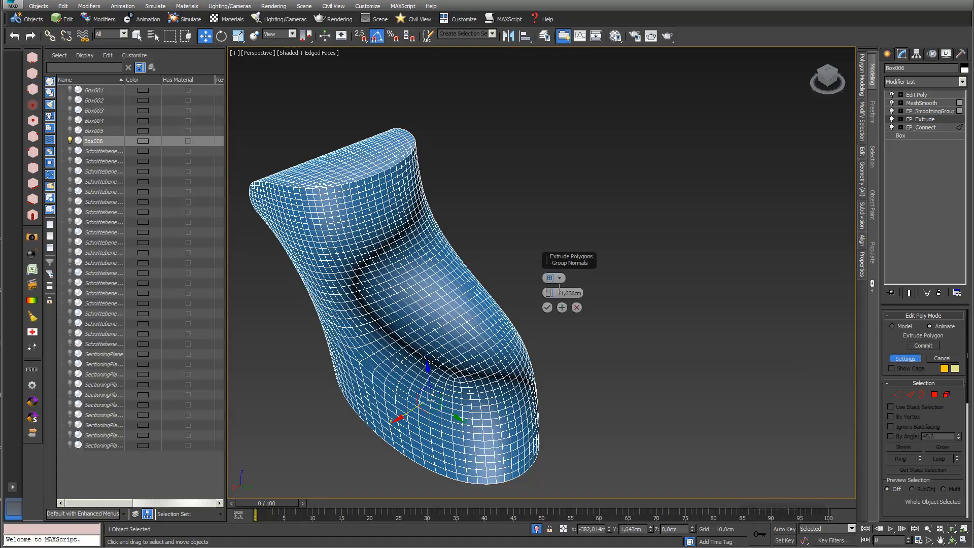
mouse_move(550, 294)
left_mouse_down()
mouse_move(557, 256)
mouse_move(565, 302)
mouse_move(558, 293)
left_mouse_up()
left_click(547, 308)
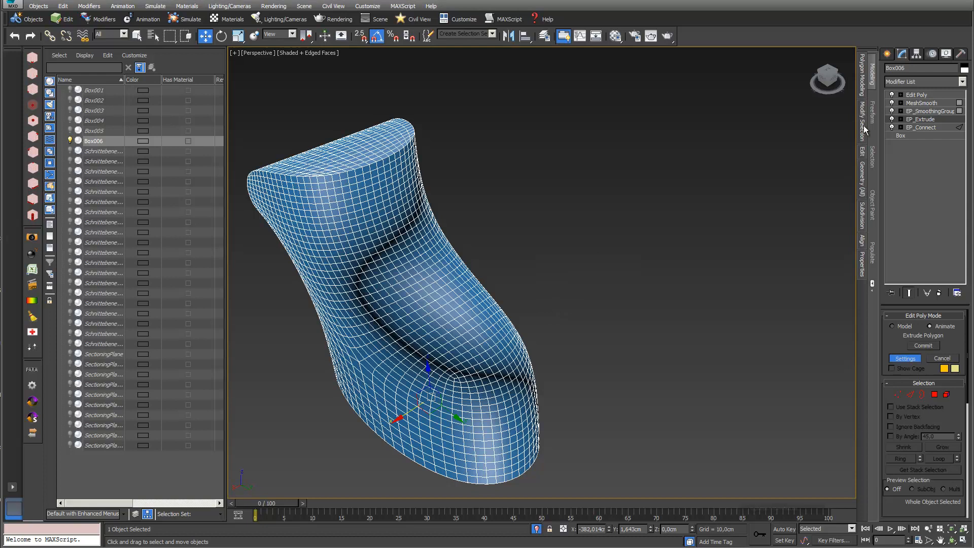
Set the connecting edge's slide to -22 in the EP_Connect modifier's settings
left_click(929, 130)
left_click(529, 303)
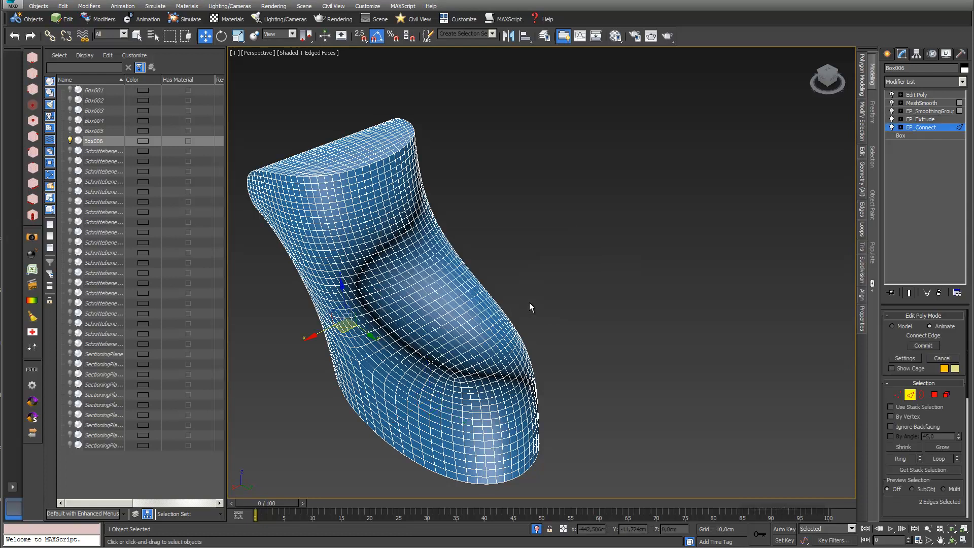
left_click(905, 358)
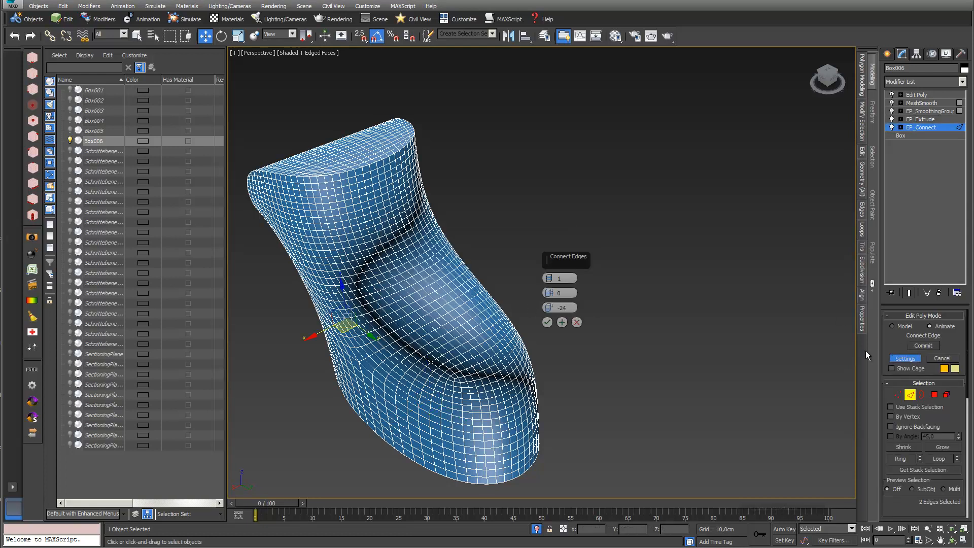
mouse_move(551, 305)
left_mouse_down()
mouse_move(548, 209)
mouse_move(533, 330)
mouse_move(545, 319)
mouse_move(540, 264)
mouse_move(540, 304)
left_mouse_up()
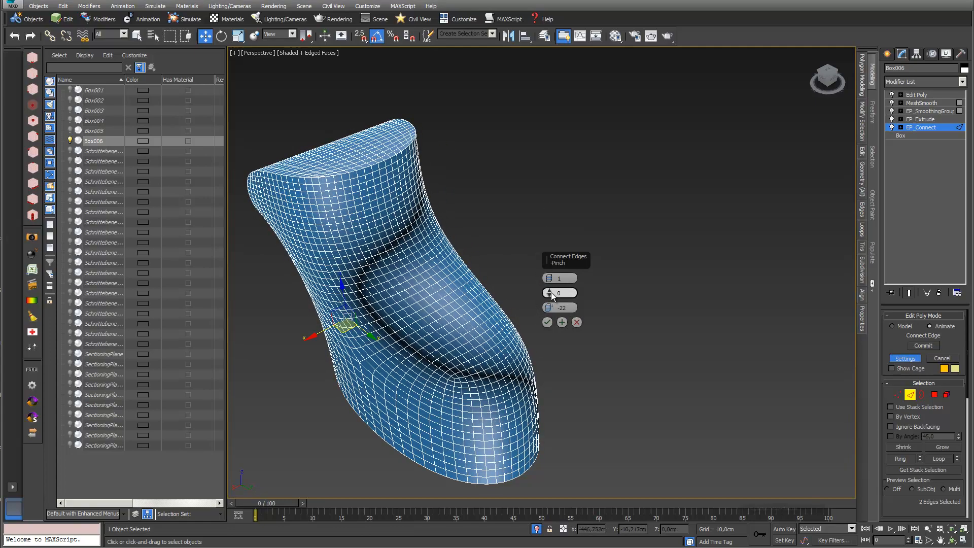
Try 2 and 3 connecting segments in EP_Connect while viewing the shape from the side, and return to 1
left_click(549, 276)
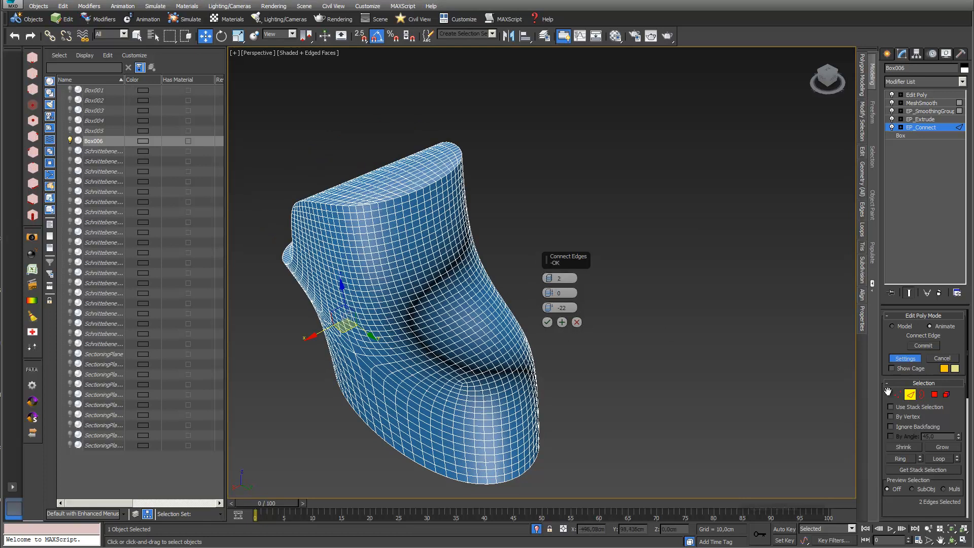
left_click(953, 541)
mouse_move(586, 379)
left_mouse_down()
mouse_move(559, 377)
mouse_move(578, 374)
left_mouse_up()
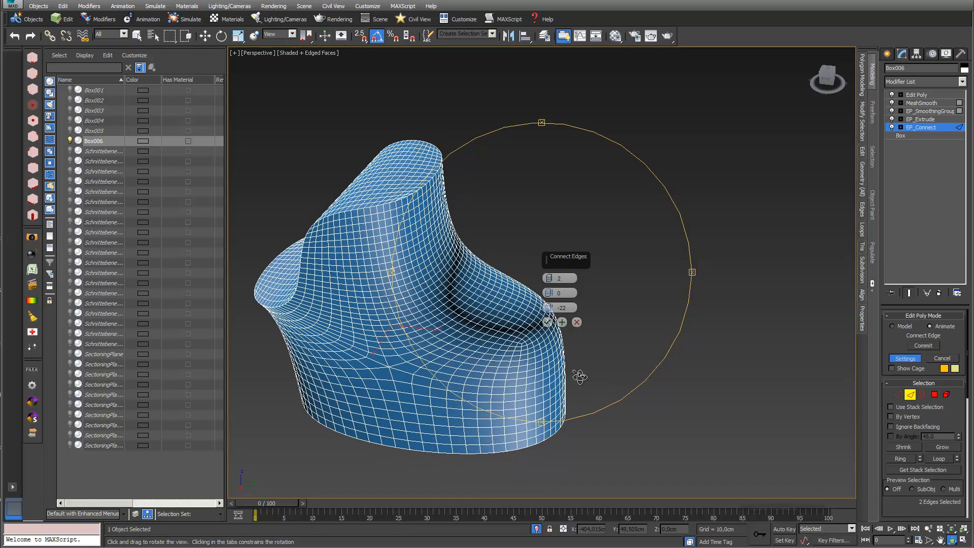
left_click(551, 277)
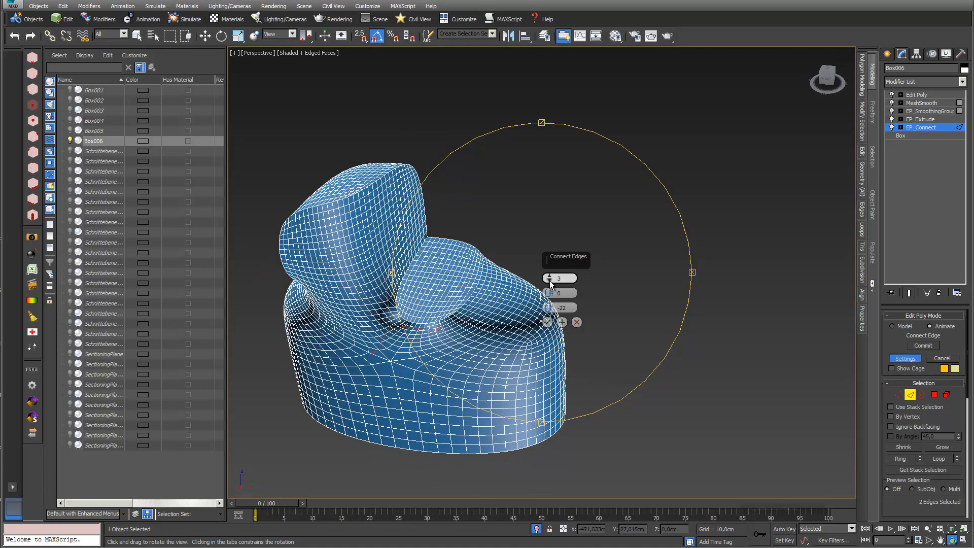
left_click(550, 281)
left_click(549, 282)
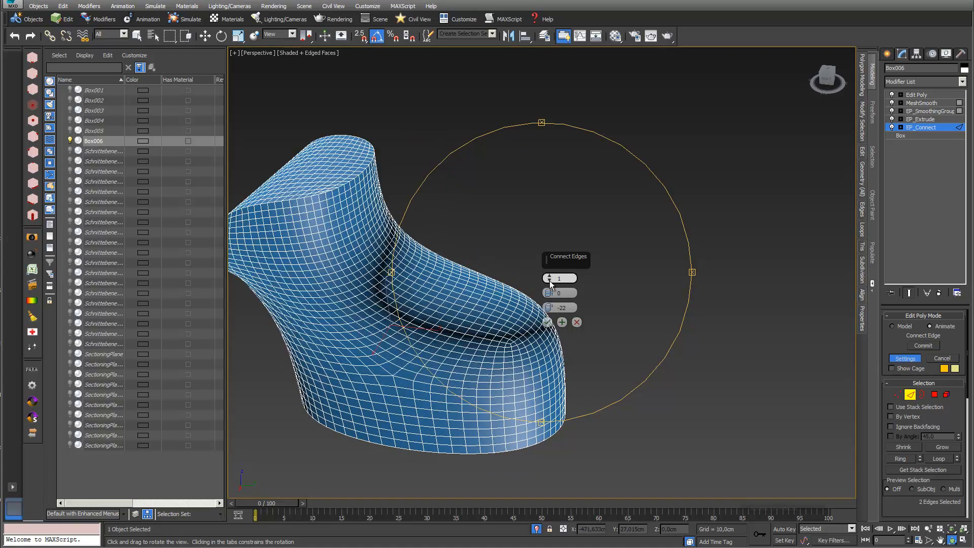
Accept the edge connection settings and frame the whole model in the four-viewport layout
left_click(549, 323)
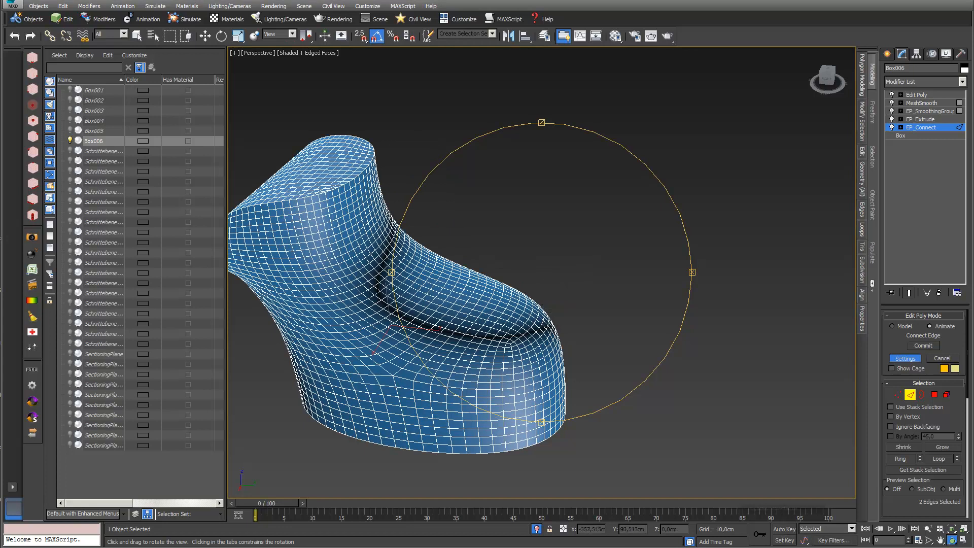
left_click_drag(523, 347, 575, 295)
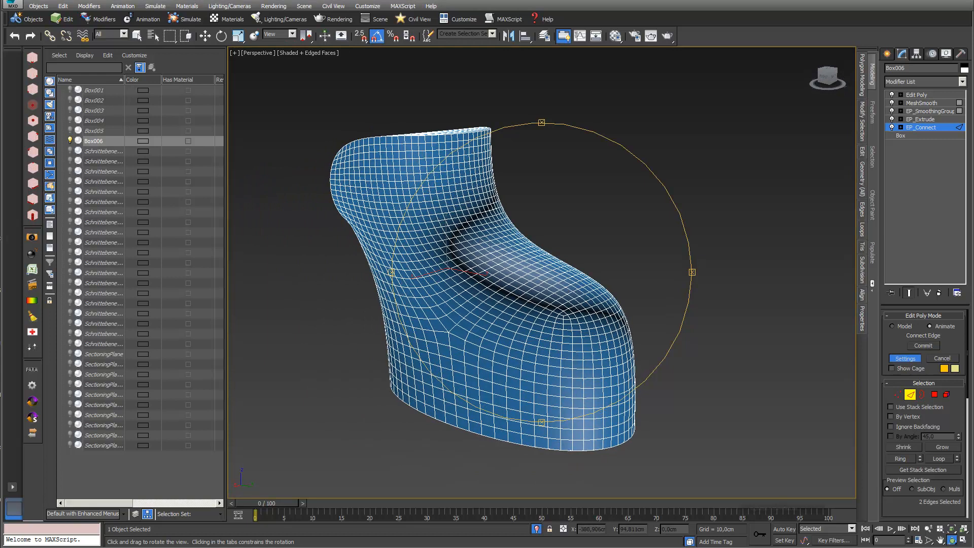
left_click(963, 541)
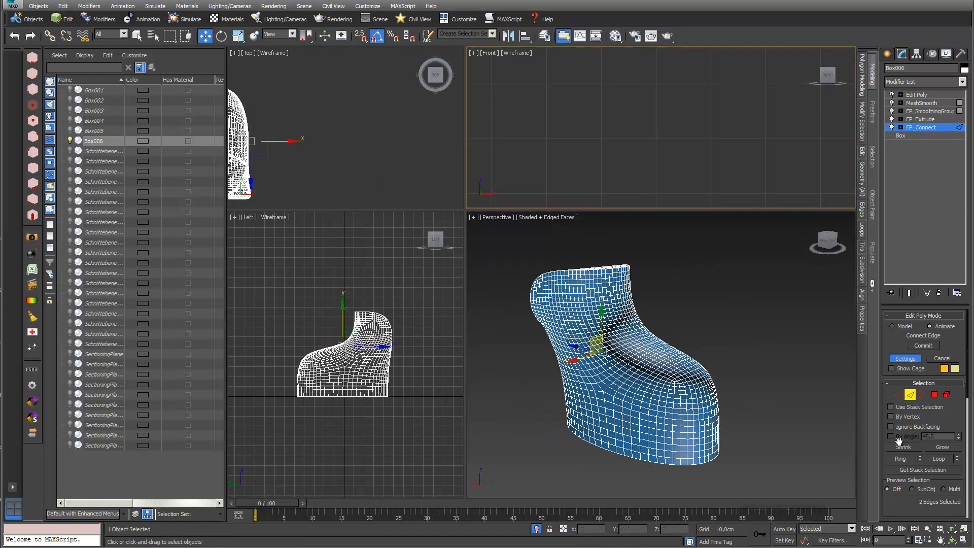
left_click(963, 529)
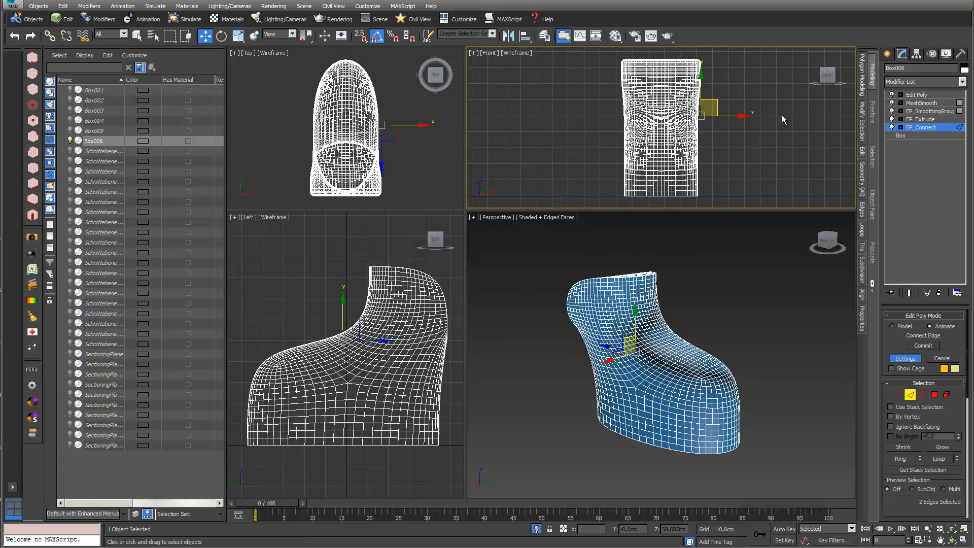
Draw a standard plane about 94 cm long and 84 cm wide in the Front view, overlapping the model's side
scroll(779, 124, "down", 2)
left_click(888, 54)
left_click(919, 85)
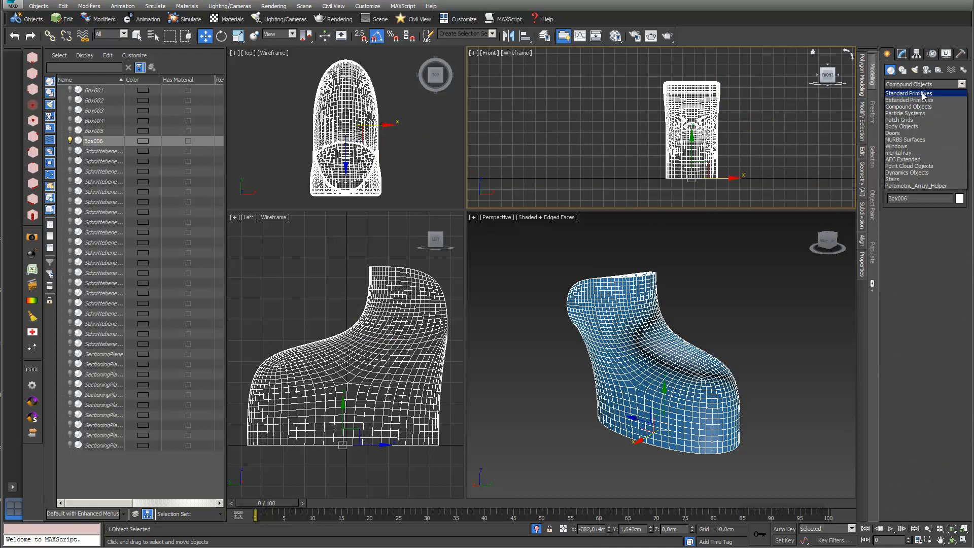
left_click(924, 94)
left_click(944, 161)
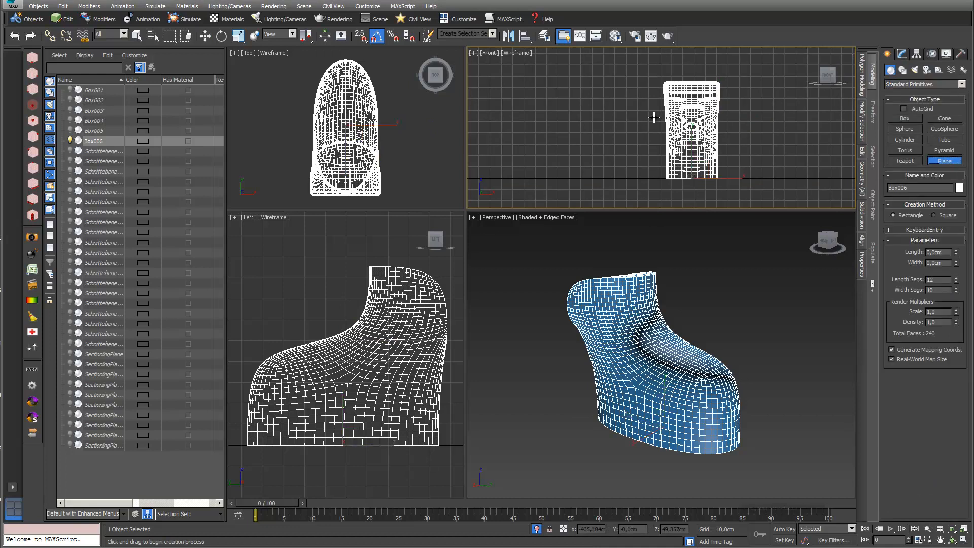
left_click_drag(582, 83, 677, 190)
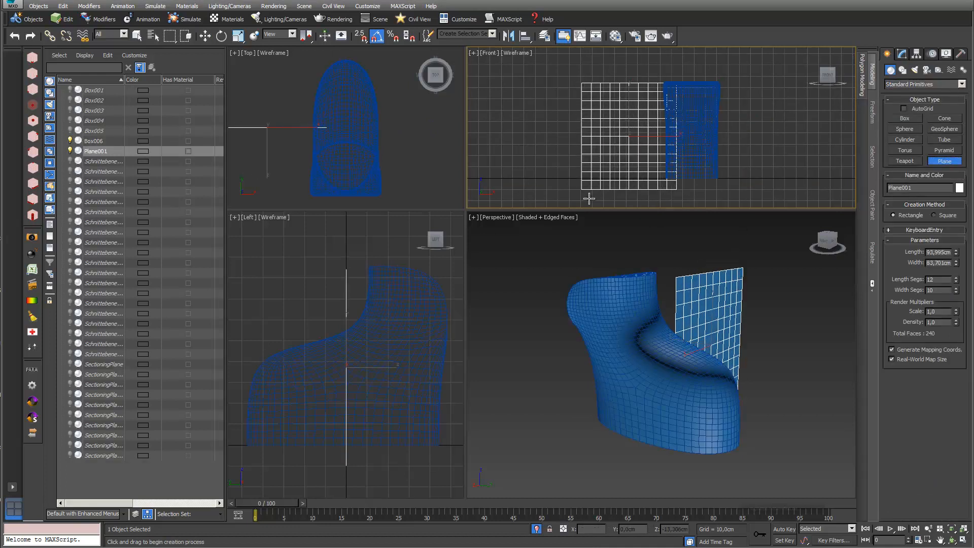
Move the plane along Y in the Top view until it sits just inside the model's flat back end
scroll(315, 95, "down", 2)
middle_click_drag(315, 96, 326, 111)
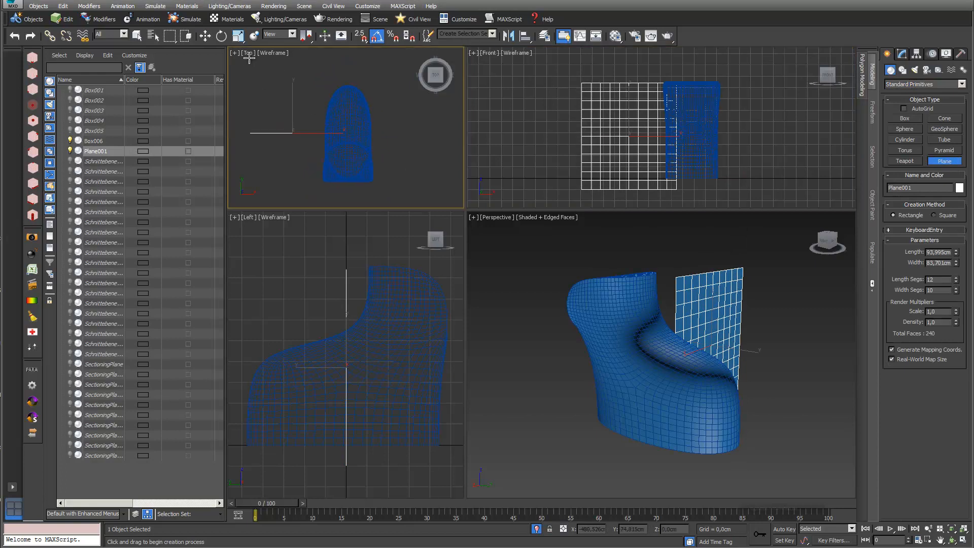
left_click(205, 43)
left_click_drag(295, 102, 305, 148)
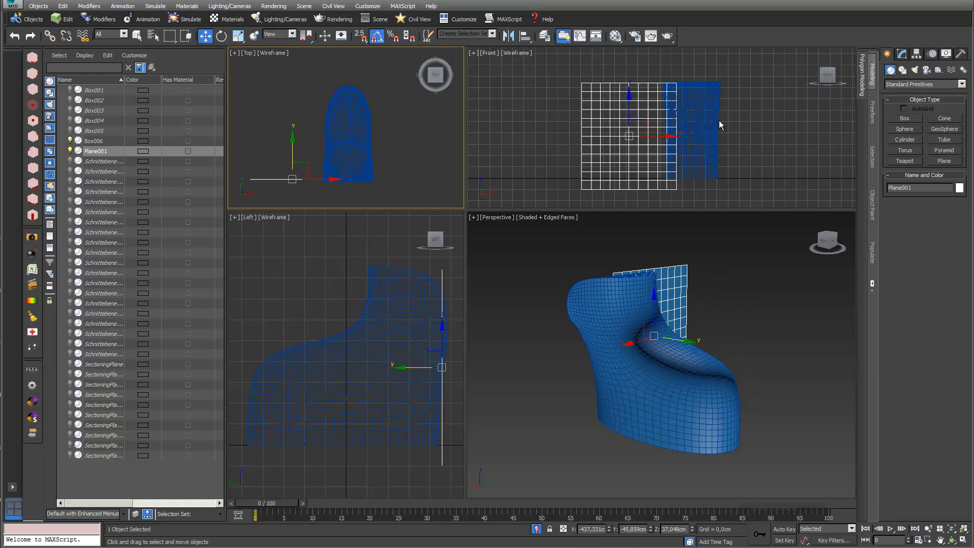
Enlarge the Top and Front viewports and set the plane's length and width segments to 16 each
middle_click_drag(719, 121, 714, 114)
left_click_drag(664, 209, 666, 428)
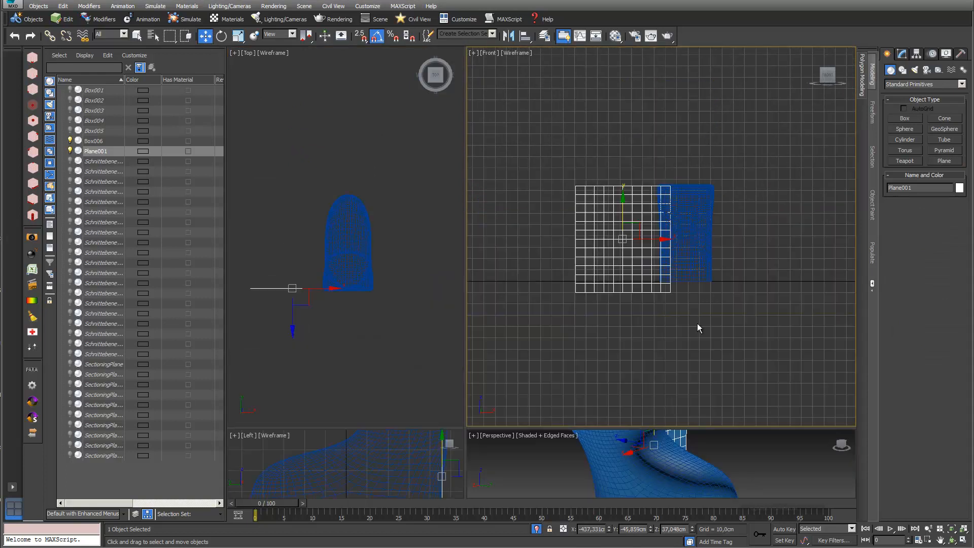
middle_click_drag(746, 262, 796, 251)
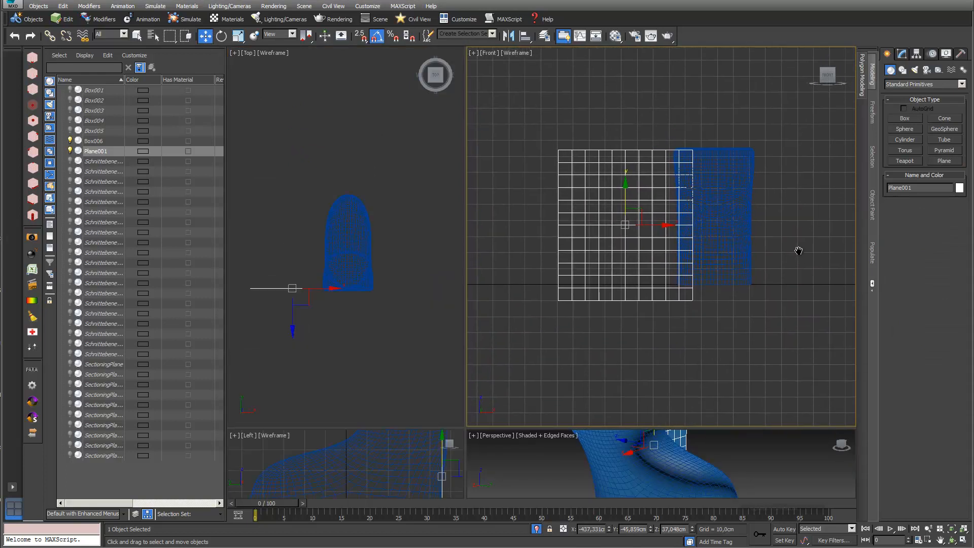
scroll(797, 250, "up", 2)
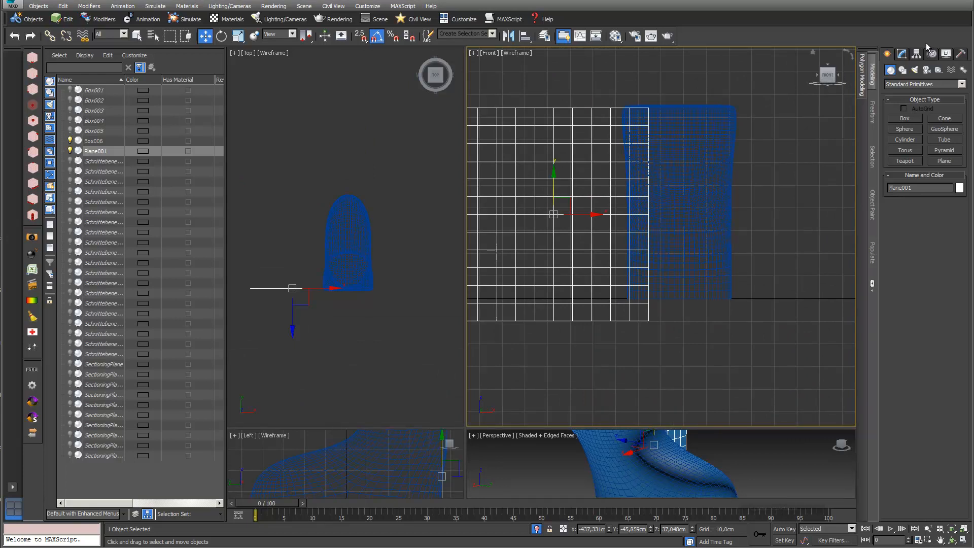
left_click(902, 53)
left_click(955, 354)
left_click(956, 354)
left_click(956, 354)
left_click(955, 354)
left_click(956, 363)
left_click(955, 363)
left_click(955, 364)
left_click(955, 364)
left_click(956, 364)
left_click(956, 364)
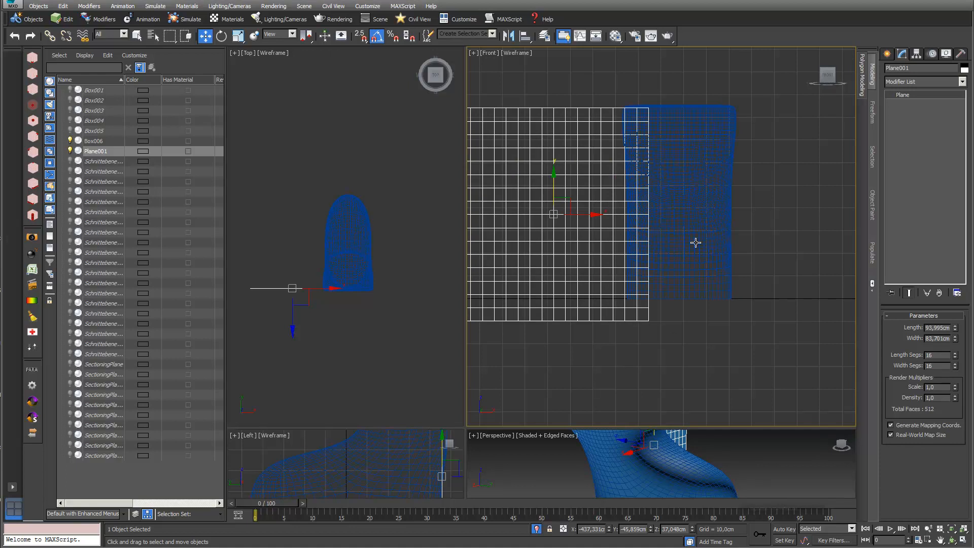
Raise the plane to a height of about 43 cm and rename it Sectioning_01
left_click_drag(554, 183, 554, 176)
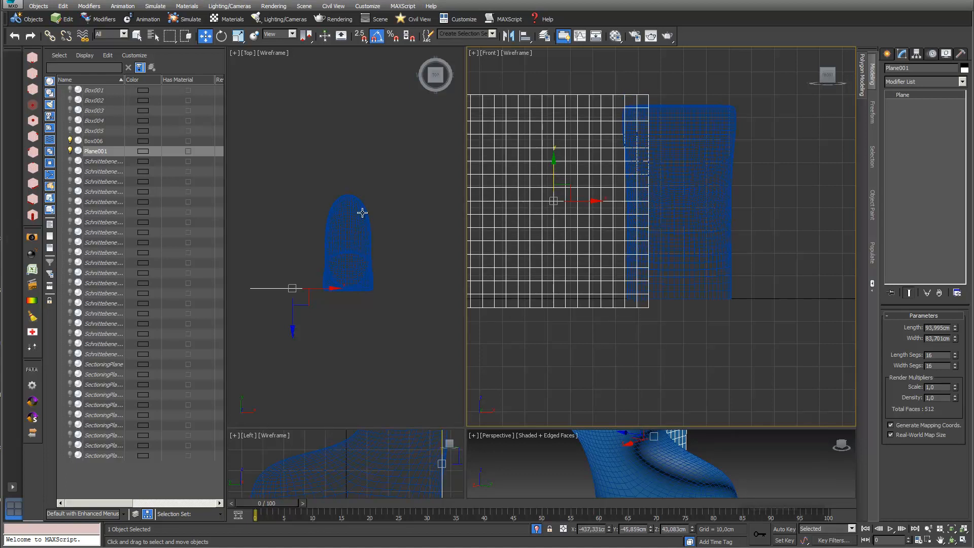
middle_click_drag(333, 181, 354, 183)
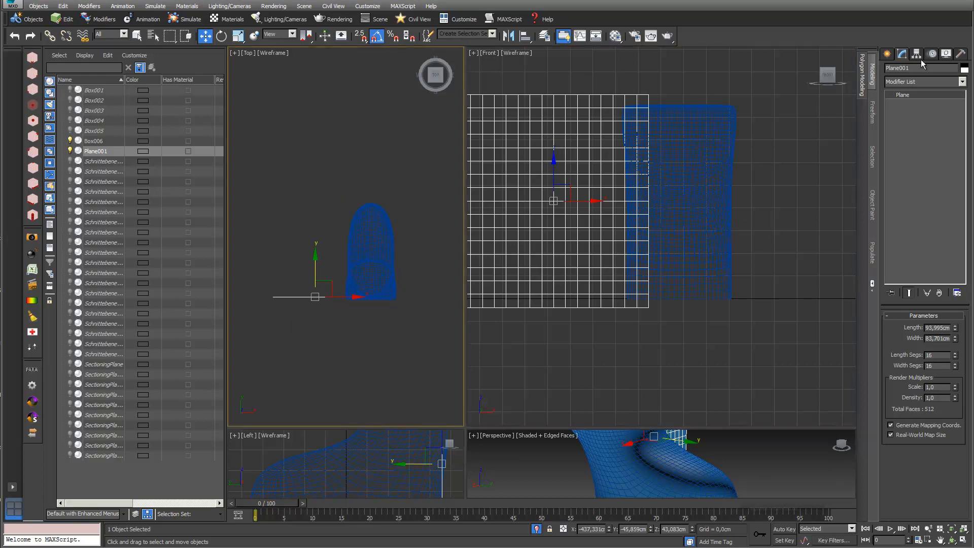
left_click_drag(916, 68, 850, 72)
type("Sectioning_01")
key("Return")
Move the Sectioning_01 plane along X in the Top view until it is centred on the model
right_click(329, 314)
left_click(298, 305)
left_click_drag(336, 297, 394, 296)
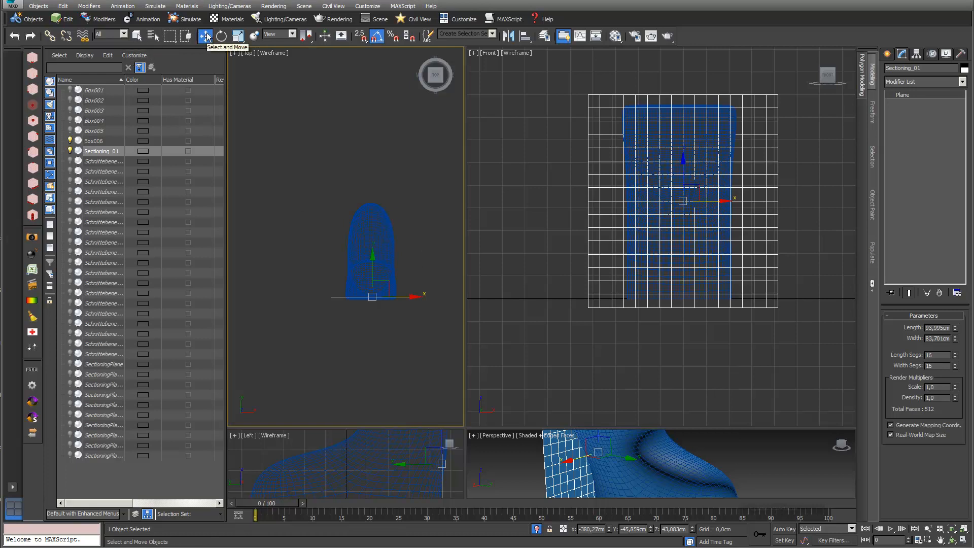
left_click(70, 20)
mouse_move(86, 80)
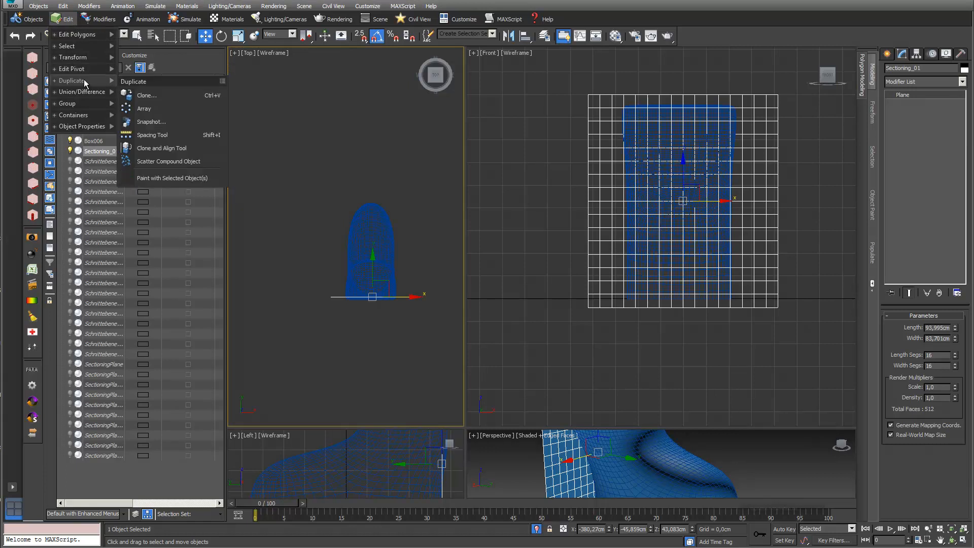
left_click(147, 108)
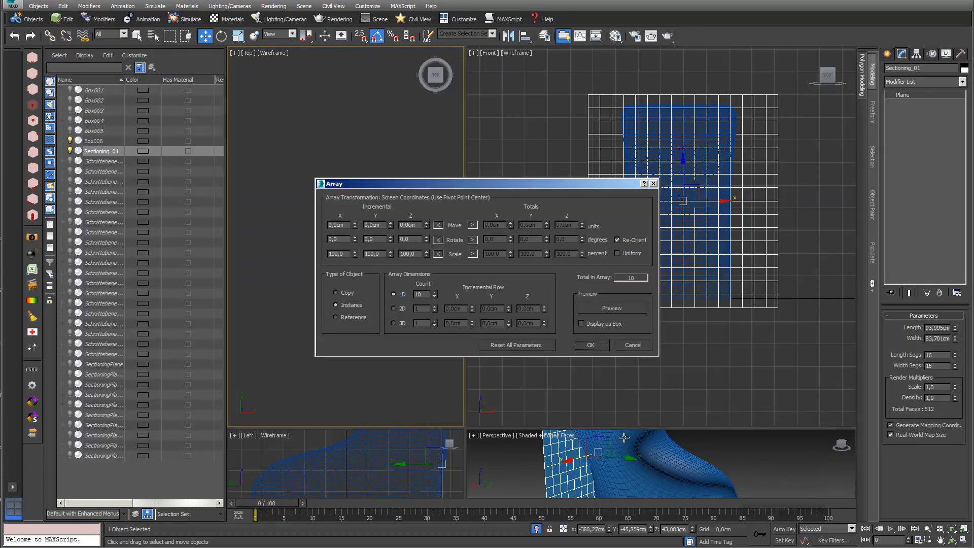
left_click_drag(596, 188, 754, 136)
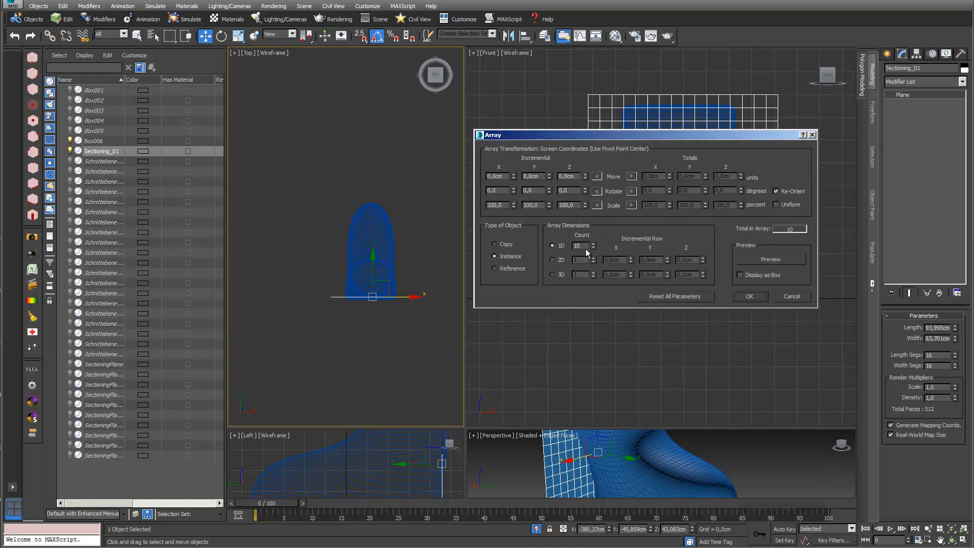
left_click(759, 261)
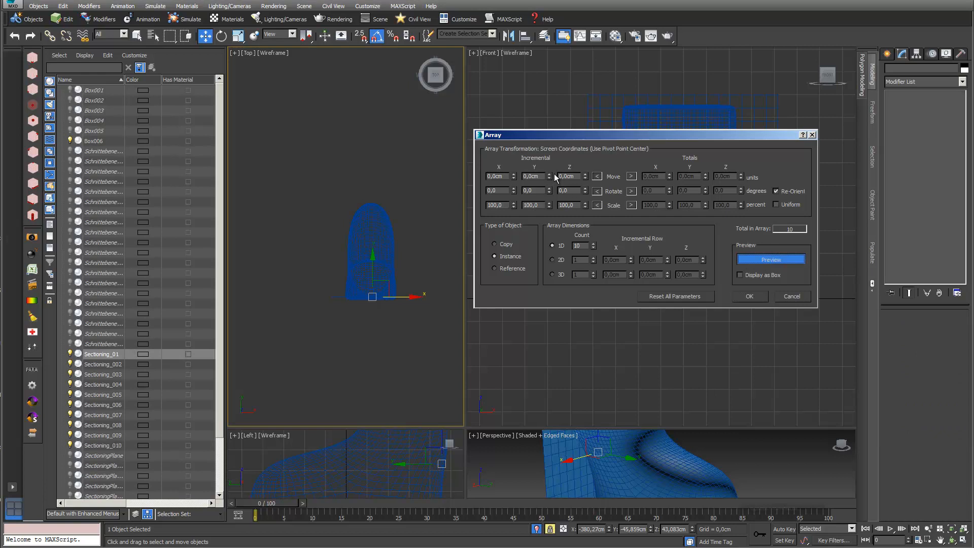
left_click_drag(550, 176, 552, 176)
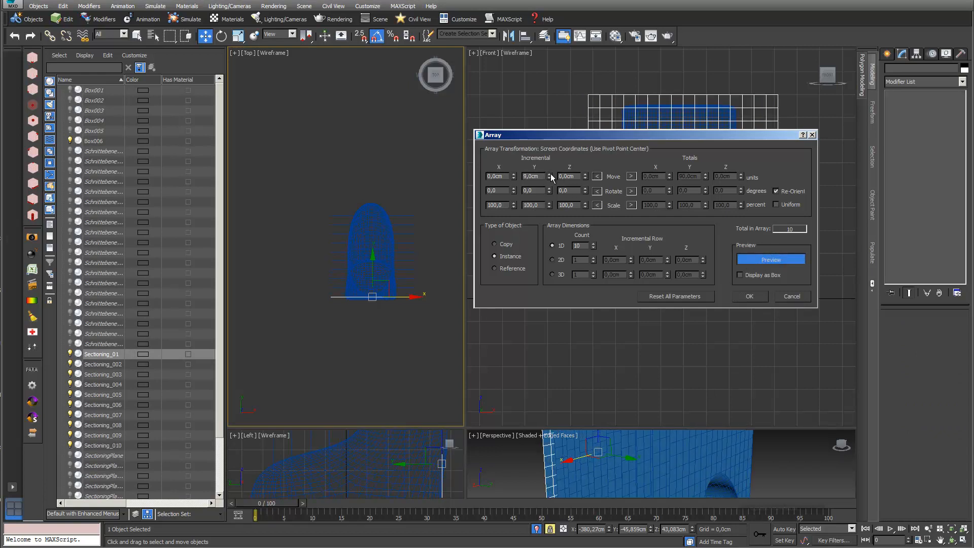
left_click(549, 175)
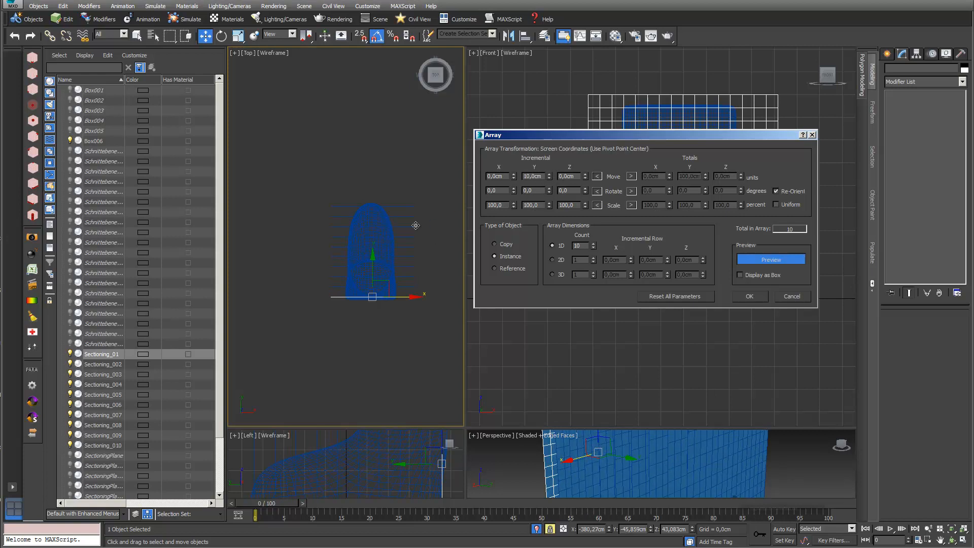
scroll(414, 170, "up", 5)
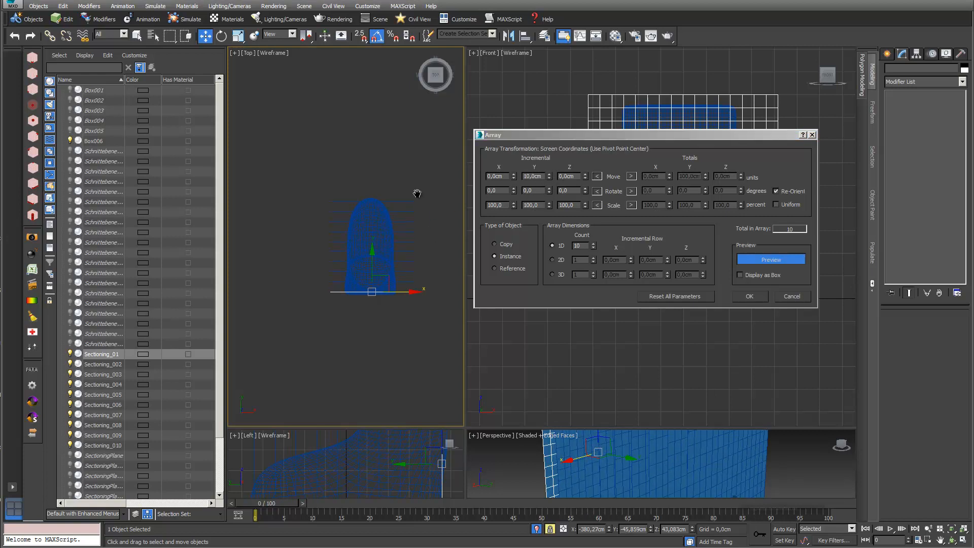
left_click(549, 188)
left_click(549, 188)
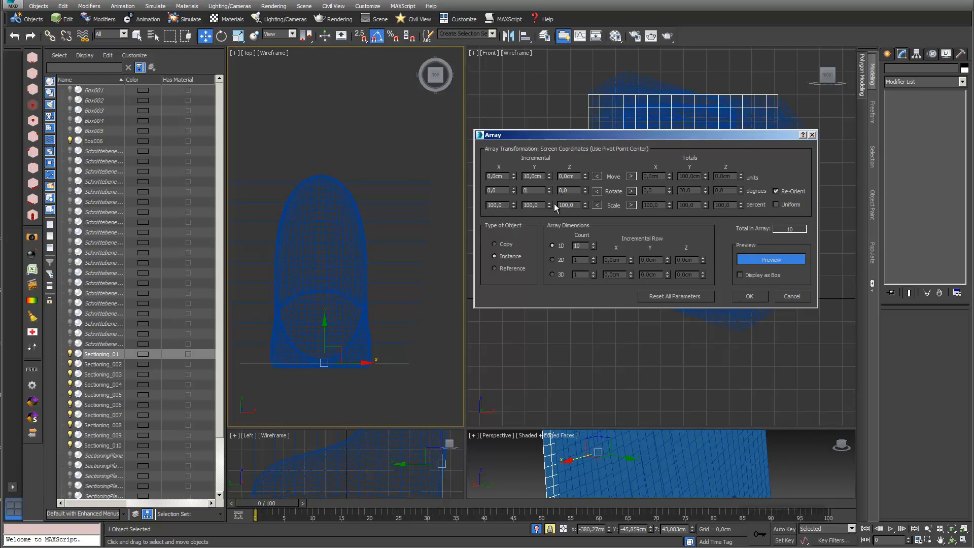
left_click(586, 188)
left_click_drag(587, 187, 588, 190)
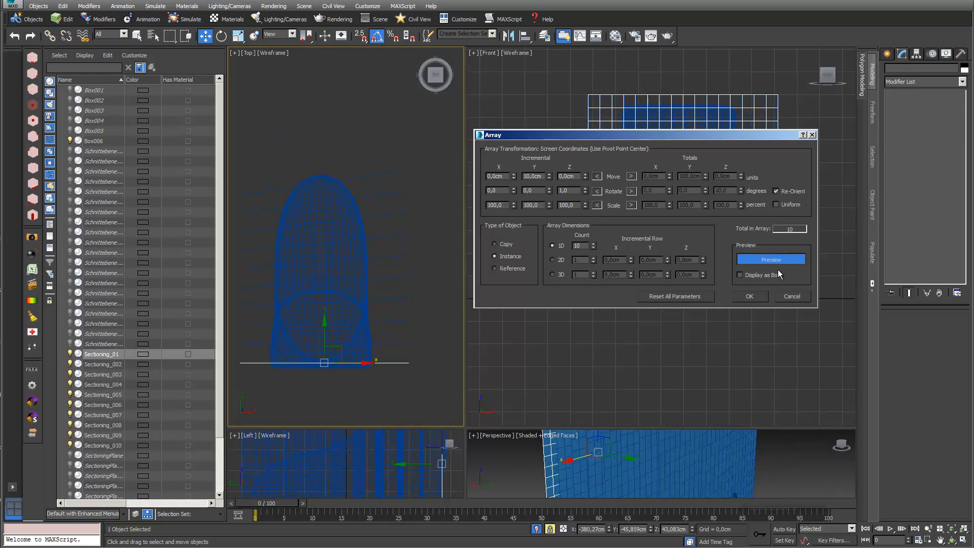
left_click(790, 298)
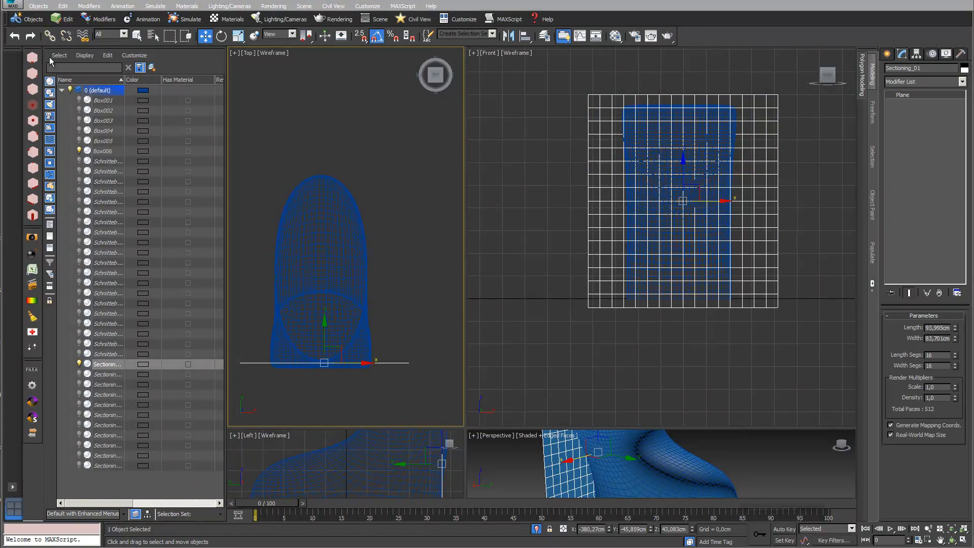
Change the colour of the default layer to light green
left_click(144, 90)
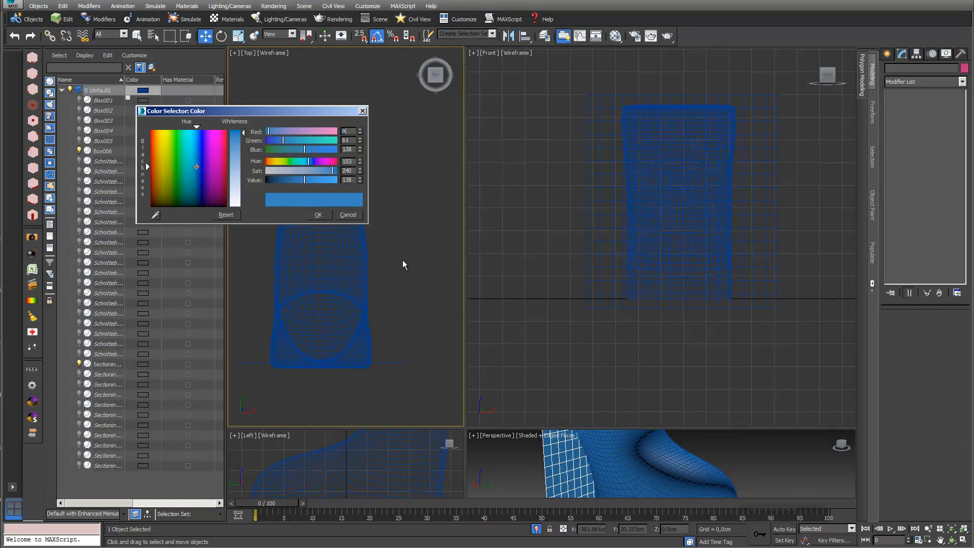
mouse_move(236, 146)
left_mouse_down()
mouse_move(237, 166)
mouse_move(179, 154)
left_mouse_up()
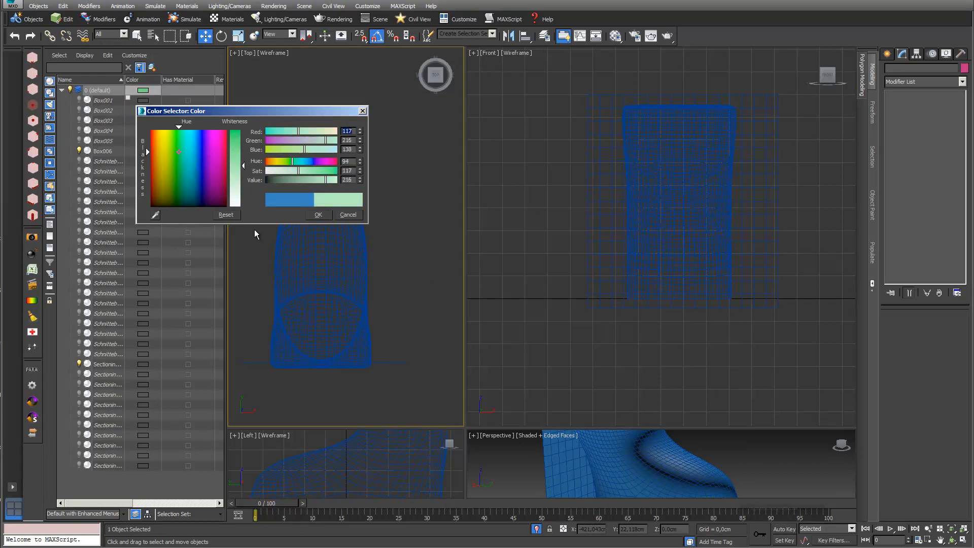
left_click(318, 215)
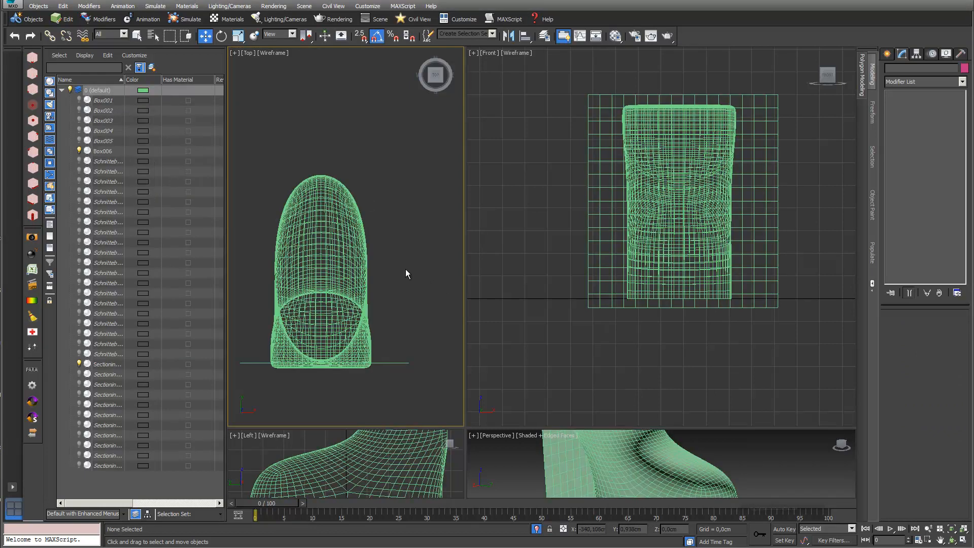
Set up a previewed array of 10 instances of the Sectioning_01 plane with an incremental Y move of 10 cm
left_click(399, 363)
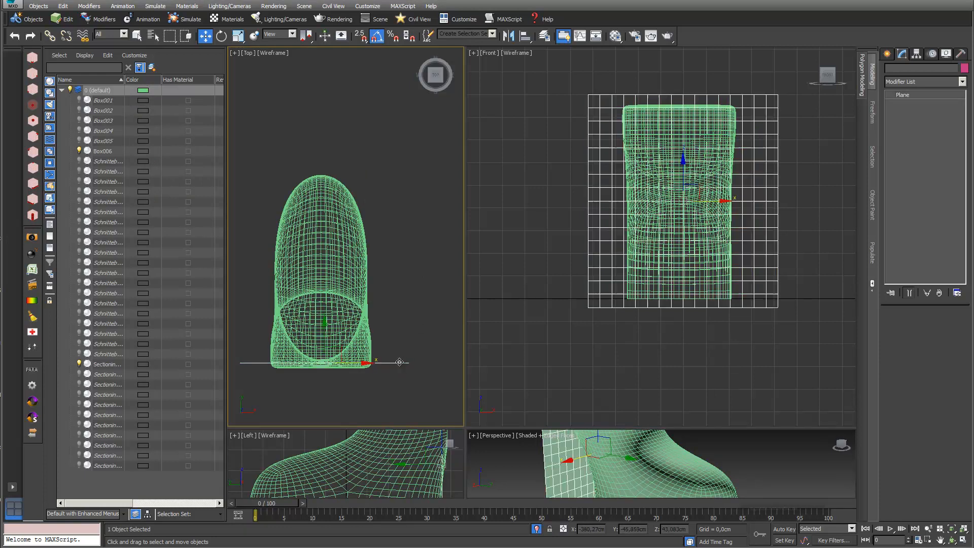
left_click(68, 8)
mouse_move(113, 52)
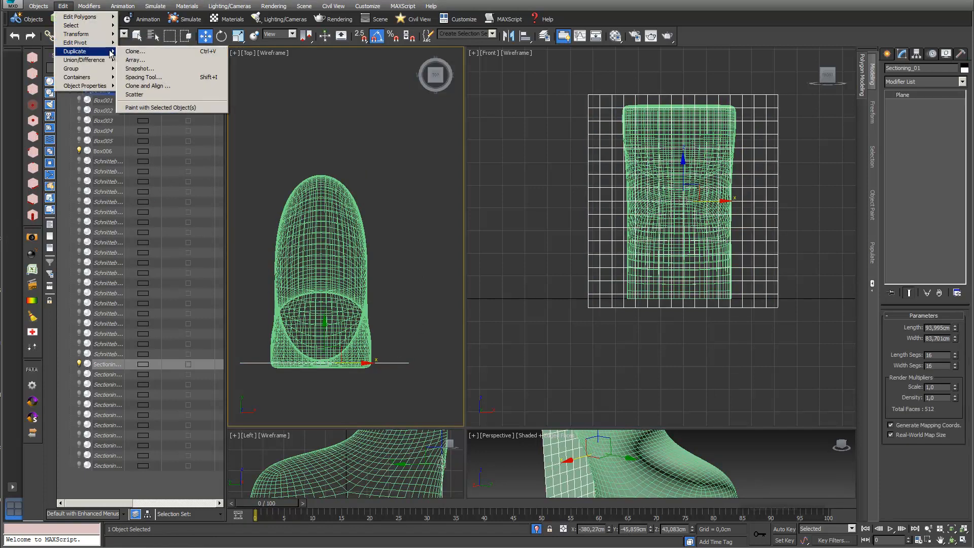
left_click(135, 60)
left_click_drag(549, 181, 697, 138)
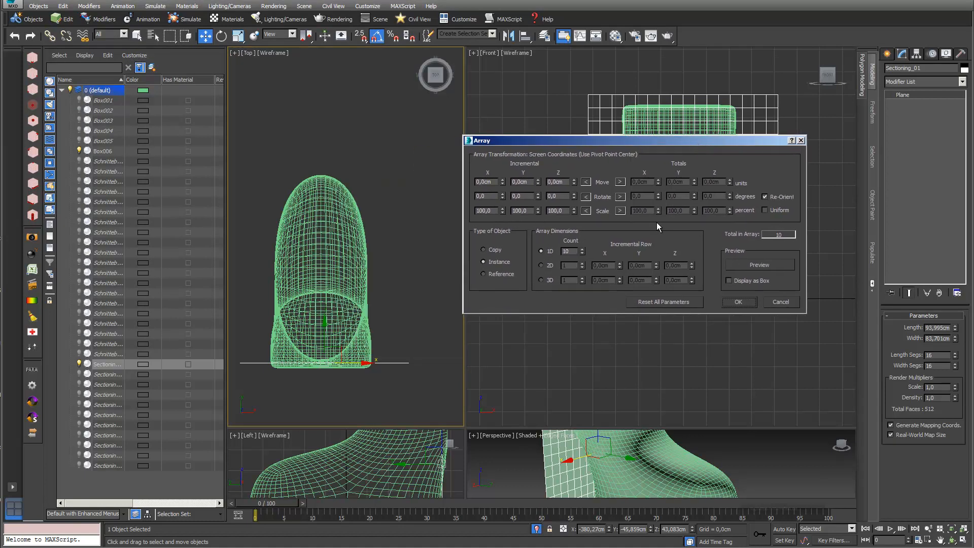
left_click(754, 263)
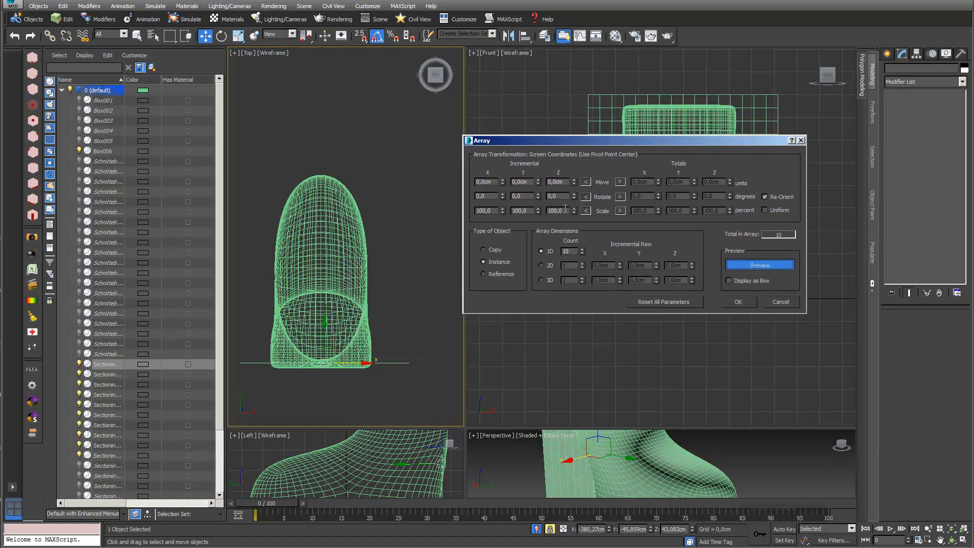
left_click_drag(537, 181, 536, 177)
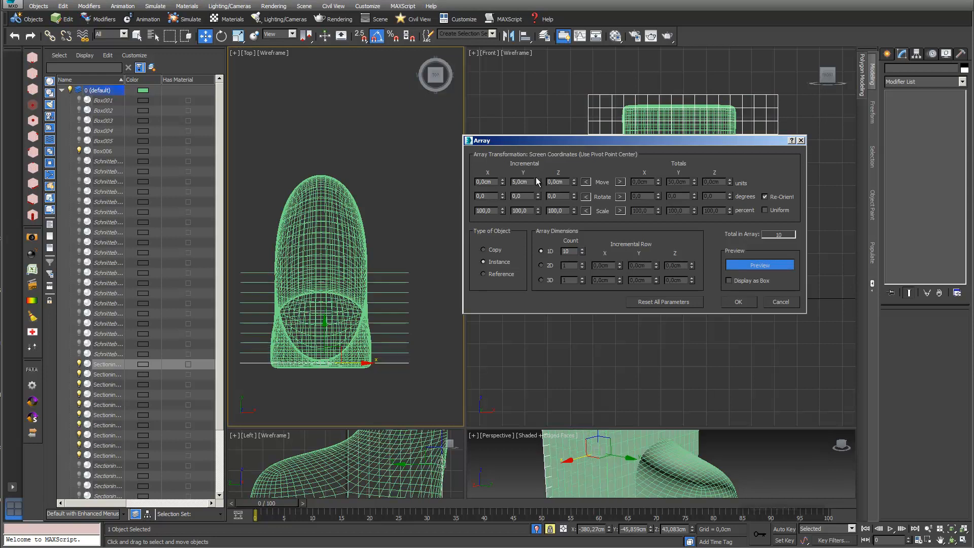
left_click(540, 181)
left_click(540, 181)
left_click(540, 182)
left_click(540, 181)
left_click(540, 181)
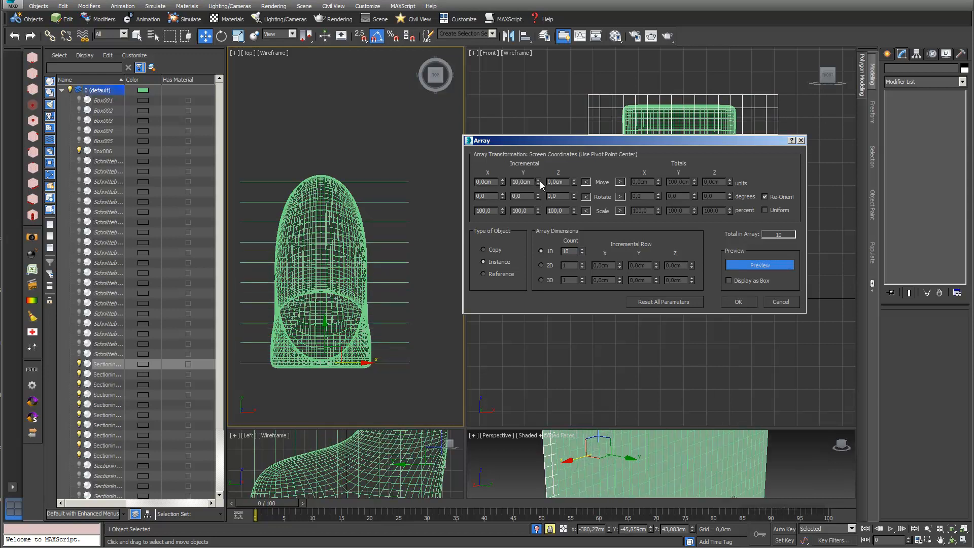
Try an incremental Z rotation of -2 degrees in the array preview and reset it to 0
left_click(575, 198)
left_click(575, 198)
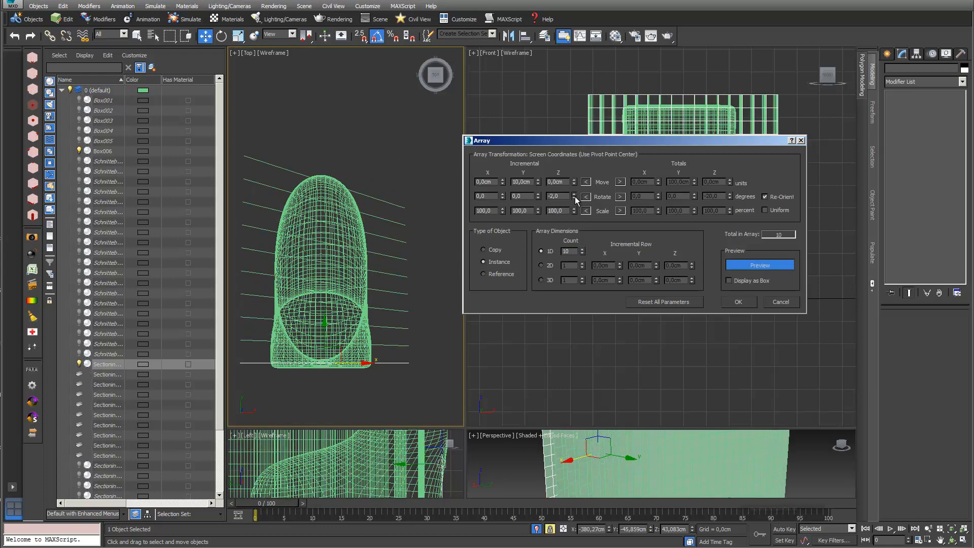
double_click(552, 196)
type("0")
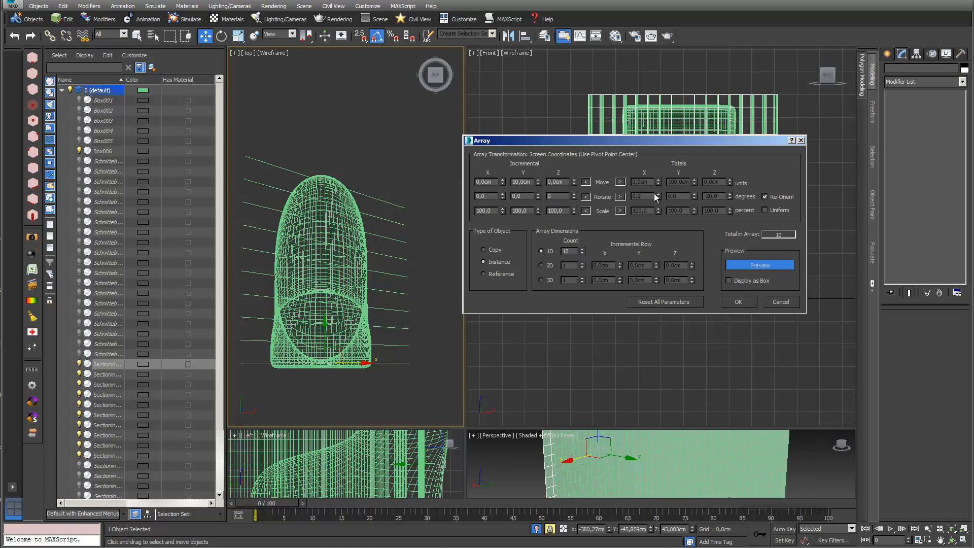
left_click(754, 264)
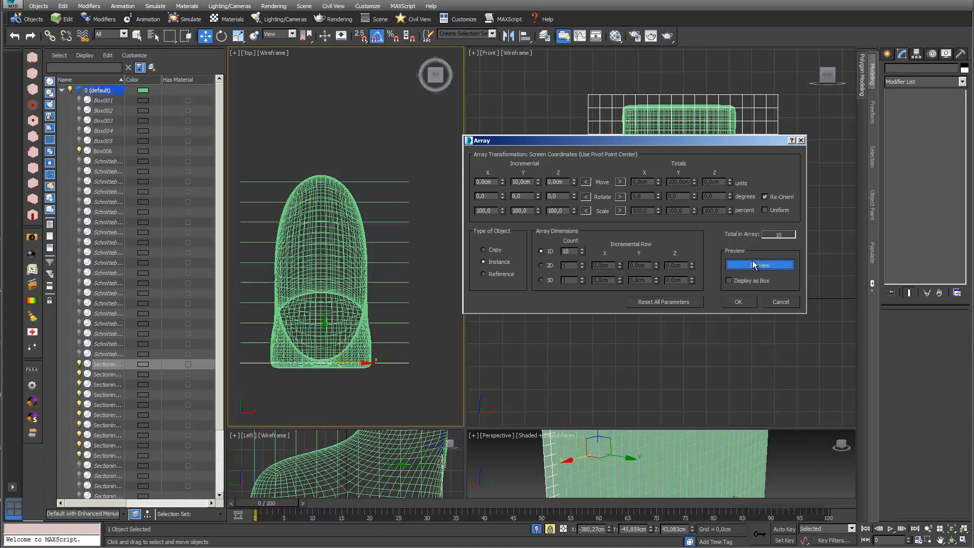
Create the array of sectioning planes and make the selected end plane, Sectioning_010, unique
left_click(744, 301)
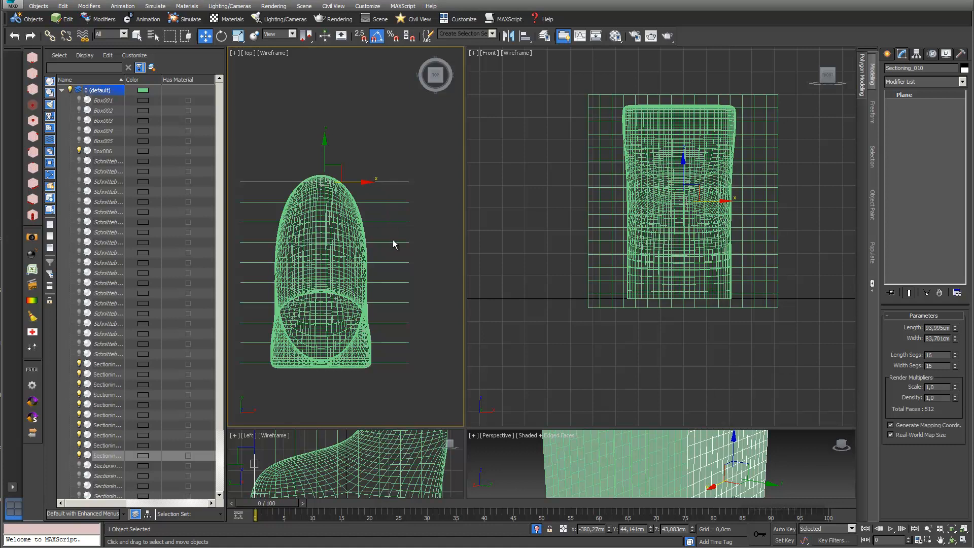
left_click(929, 292)
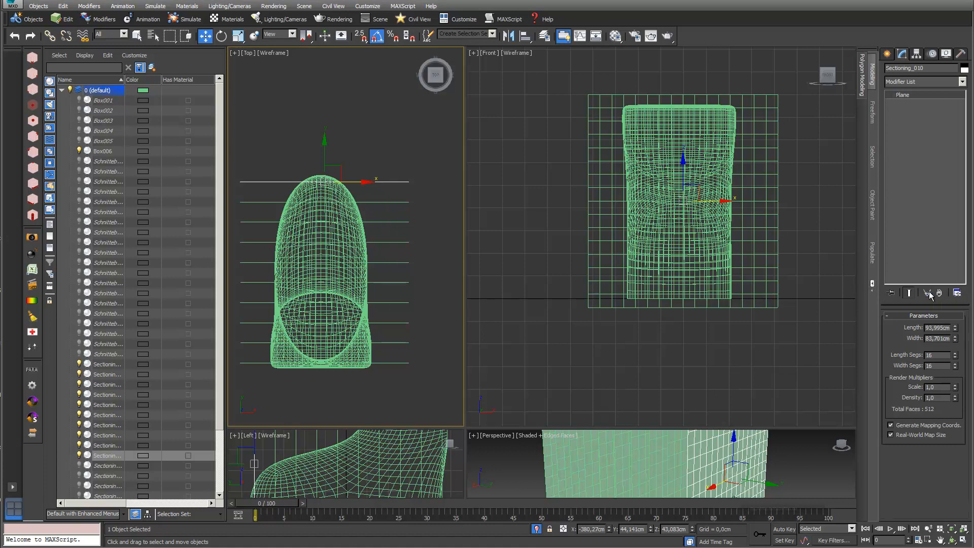
Add an Edit Poly modifier to the Sectioning_010 plane
left_click(962, 84)
left_click_drag(963, 108, 966, 155)
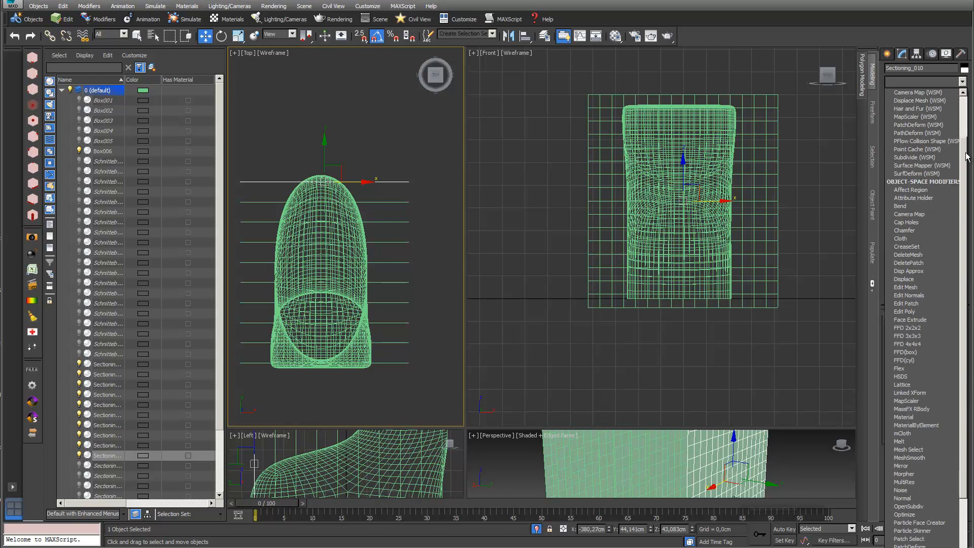
left_click(948, 312)
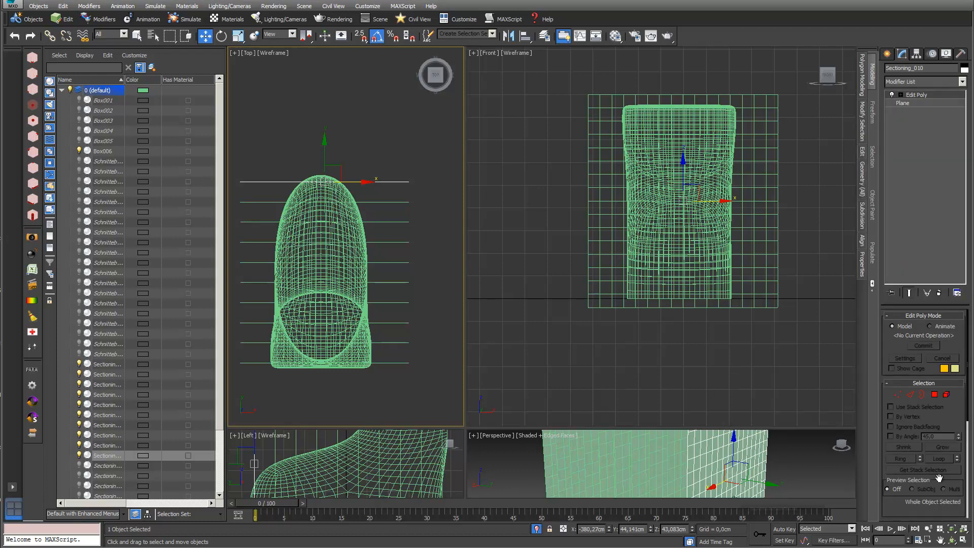
Attach the planes Sectioning_01 through Sectioning_009 to Sectioning_010 using the attach list
scroll(903, 497, "down", 3)
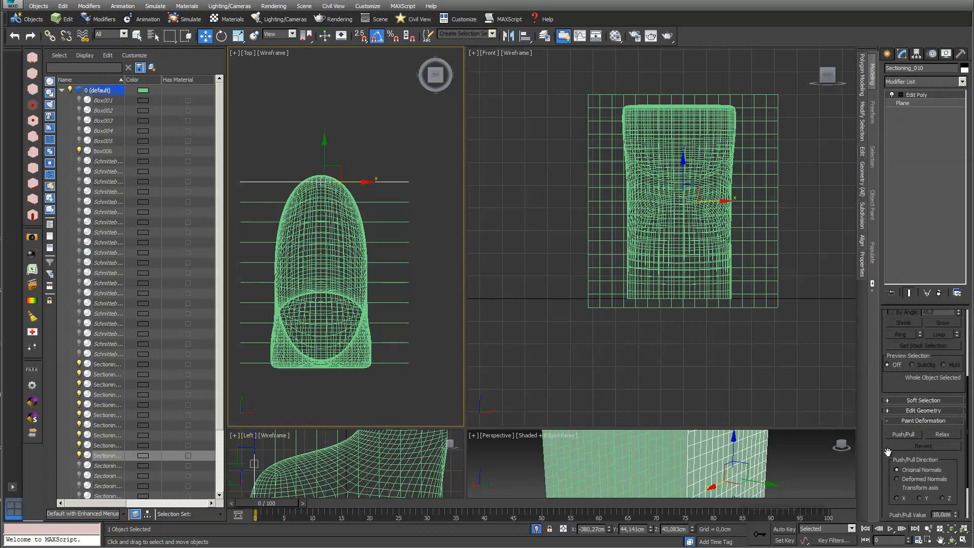
scroll(887, 458, "down", 1)
scroll(886, 395, "down", 1)
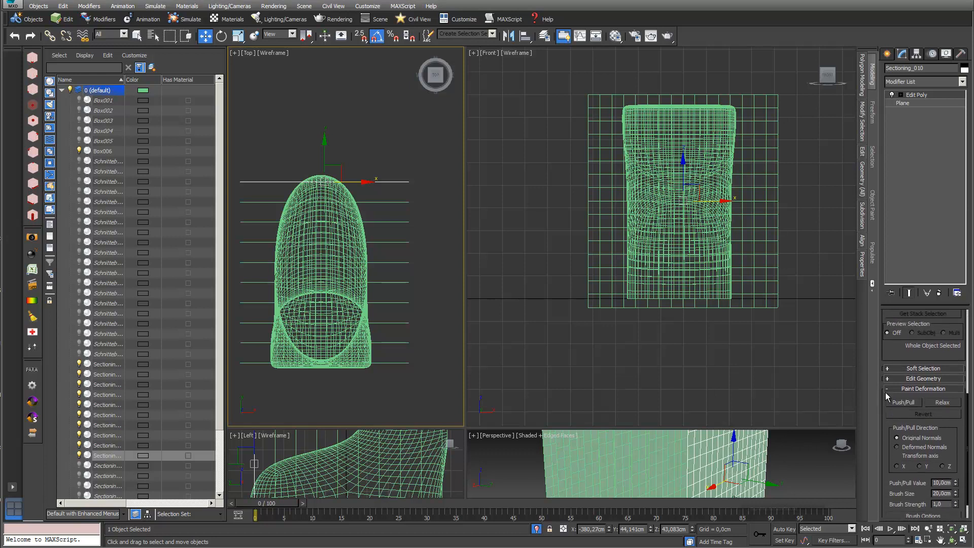
left_click(888, 379)
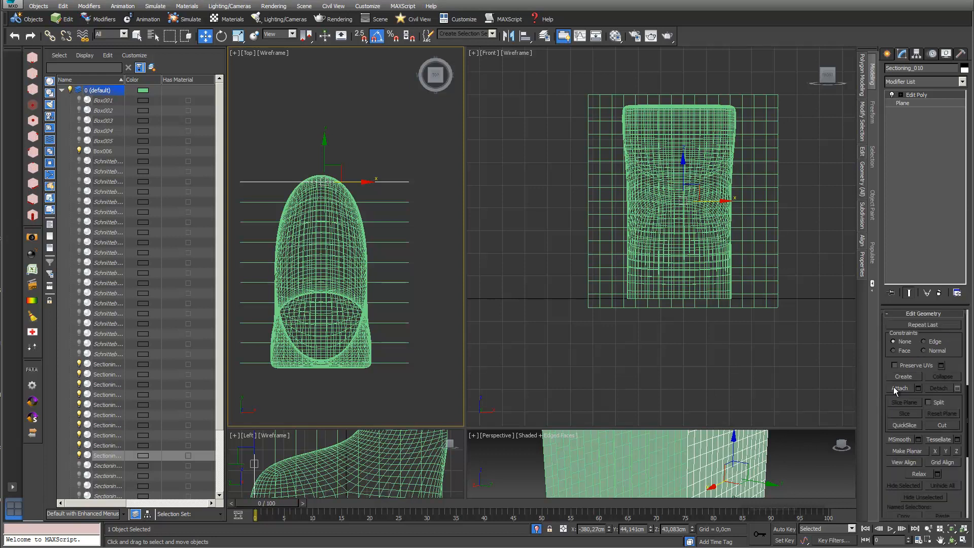
left_click(919, 388)
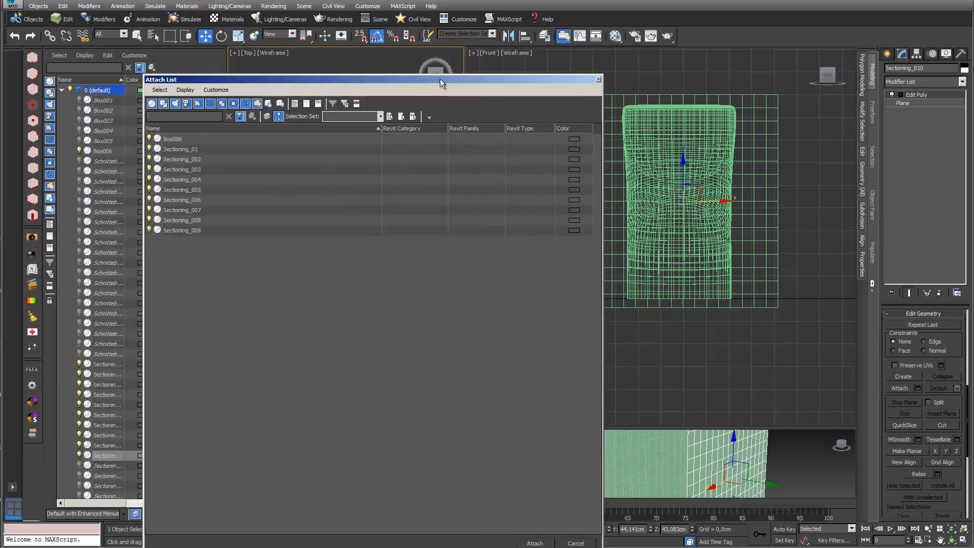
left_click_drag(442, 78, 458, 56)
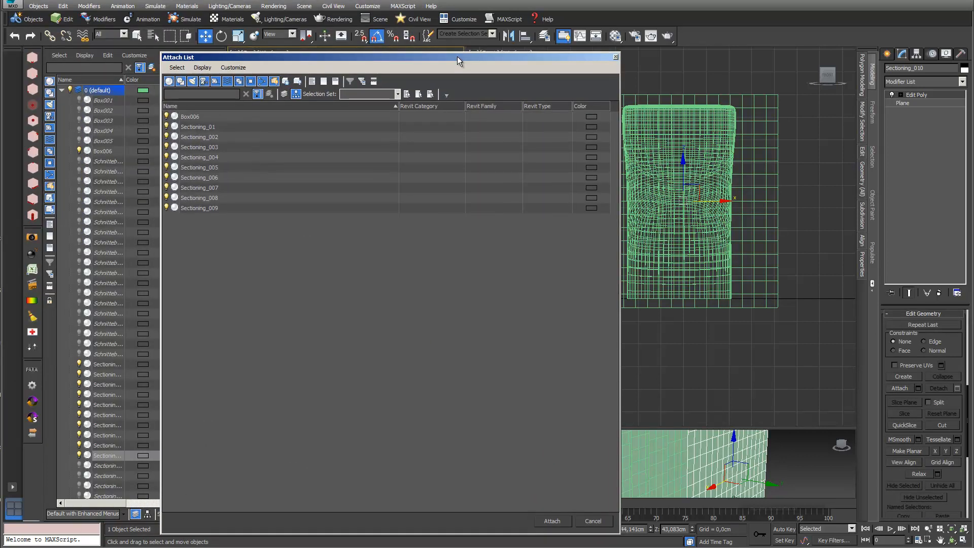
left_click(215, 130)
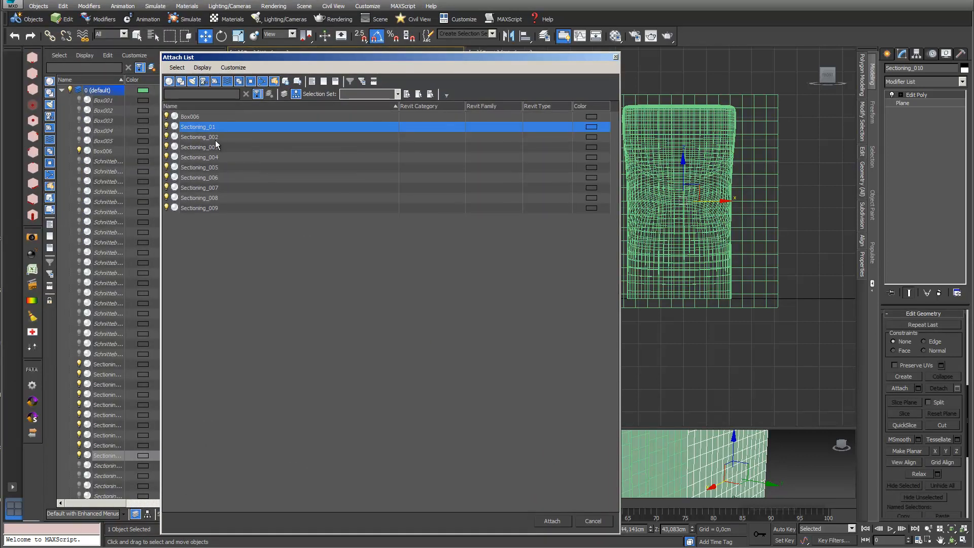
left_click(221, 206, "shift")
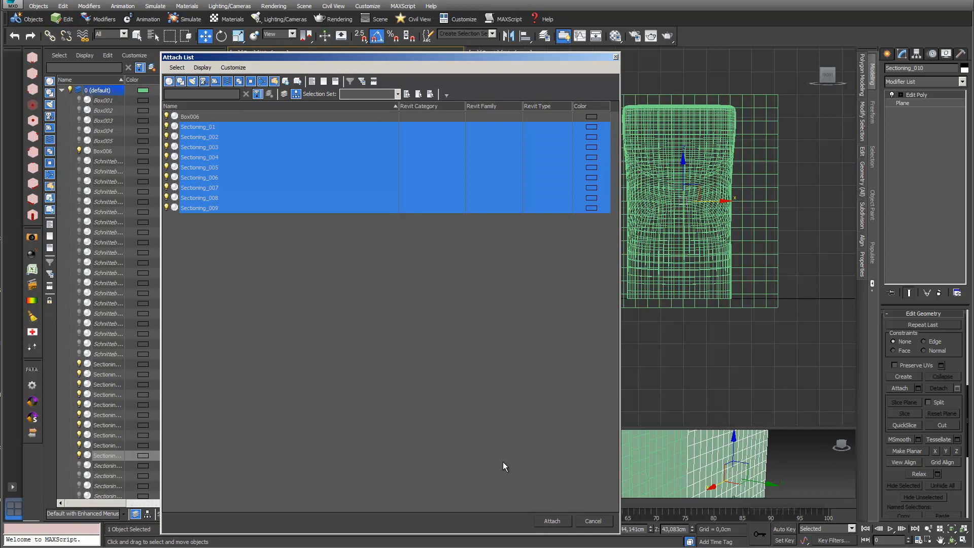
left_click(551, 521)
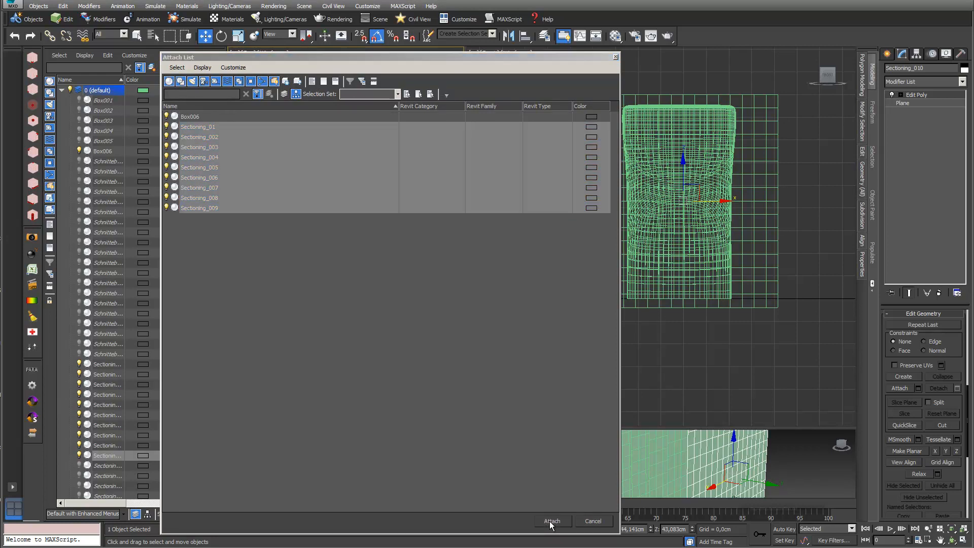
Clone the Box006 model as one independent copy about 82 cm away along negative X in the Top view
middle_click_drag(355, 131, 357, 113)
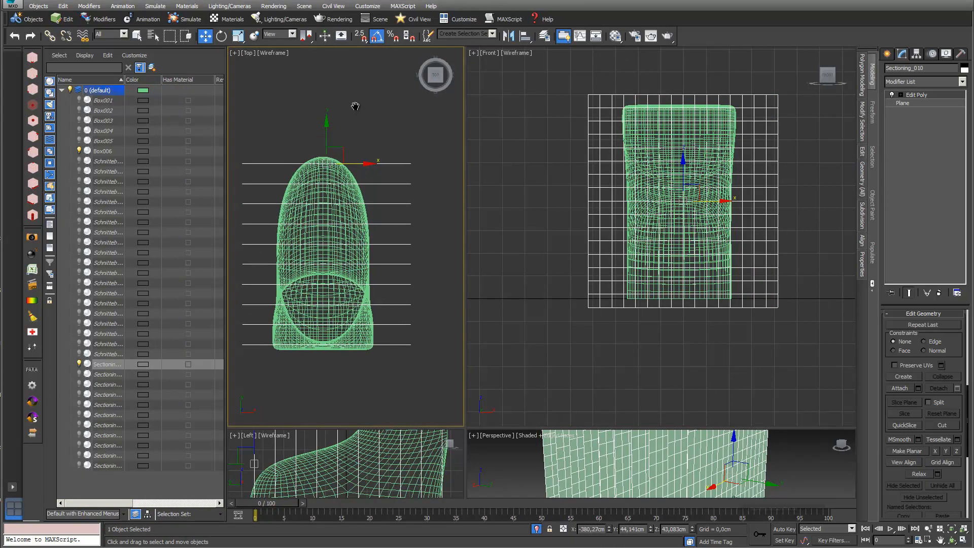
left_click(338, 175)
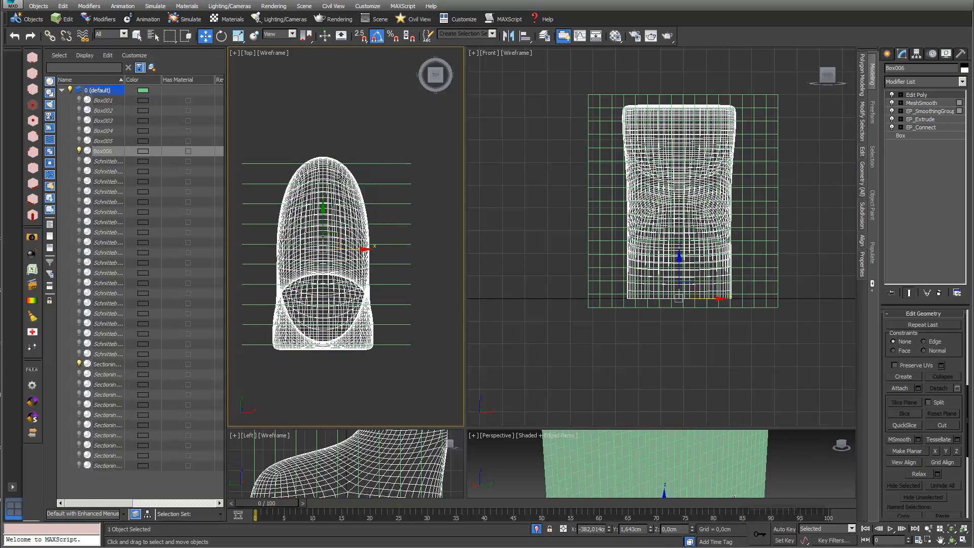
scroll(393, 254, "down", 4)
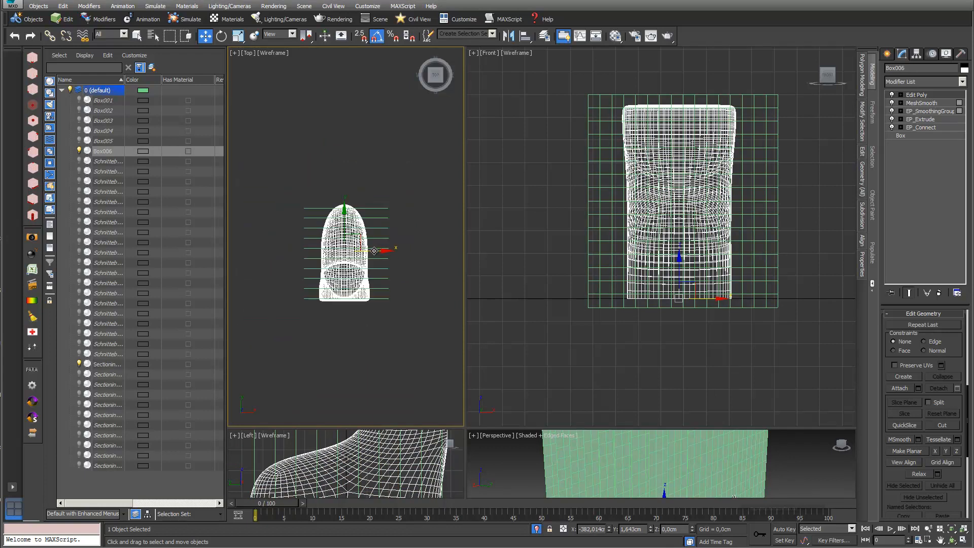
left_click_drag(371, 252, 288, 252, "shift")
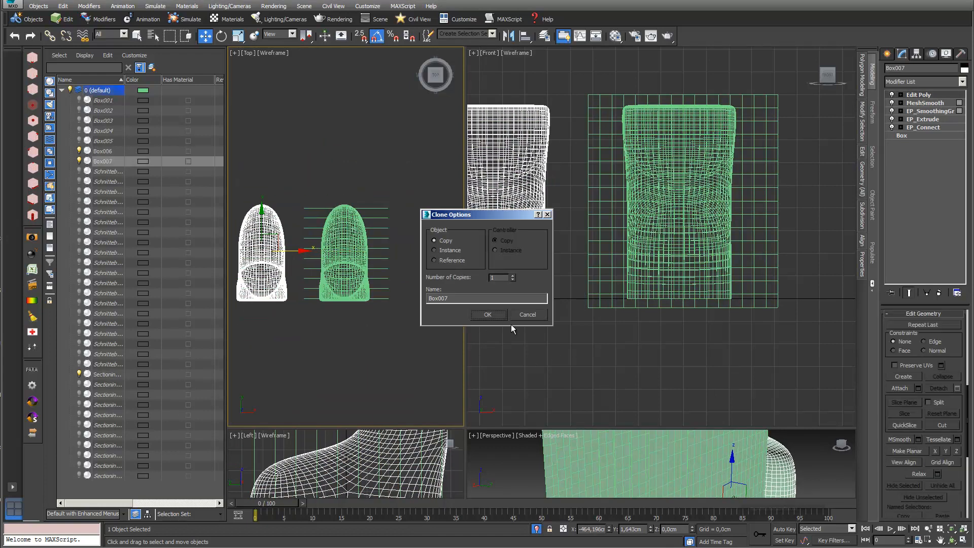
left_click(487, 314)
Clone the attached sectioning planes as one independent copy about 167 cm away along negative X in the Top view
middle_click_drag(347, 268, 343, 258)
left_click(343, 232)
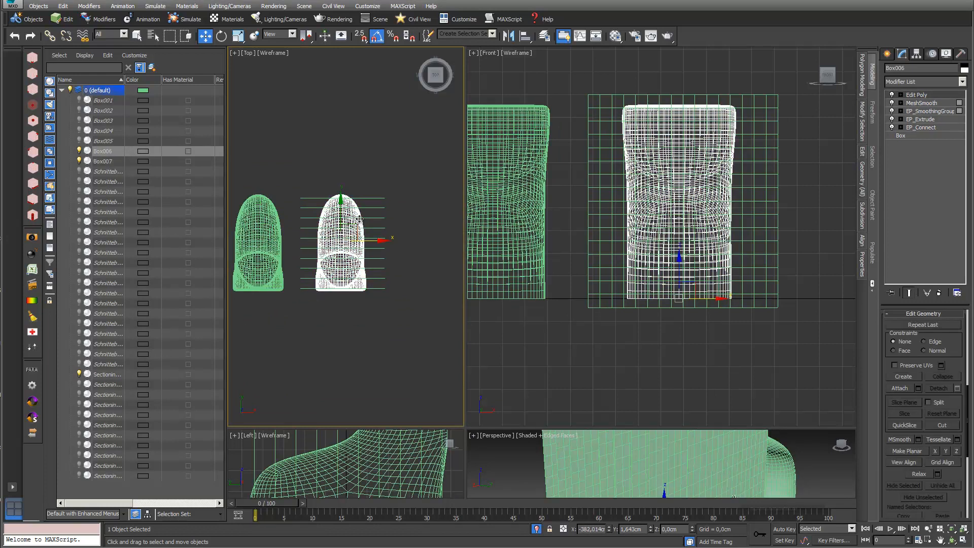
scroll(359, 203, "up", 2)
left_click(373, 233)
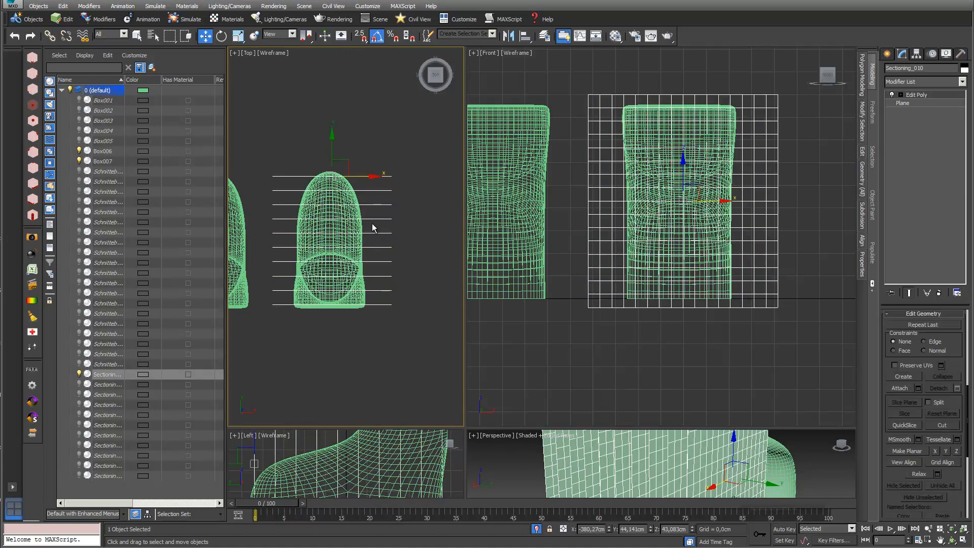
scroll(365, 228, "down", 2)
left_click_drag(391, 206, 236, 206, "shift")
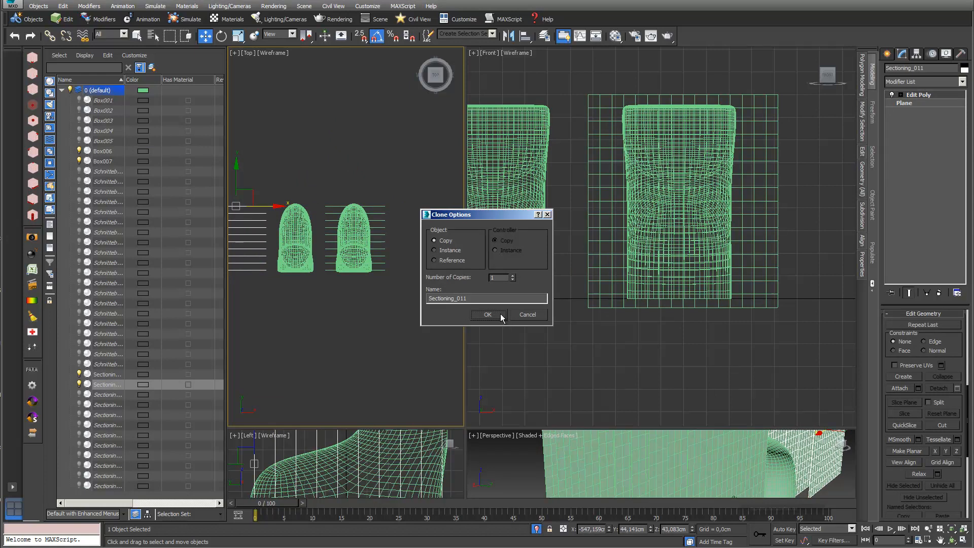
left_click(495, 315)
Apply a Boolean Intersection compound object to the original Box006, picking the original Sectioning_010 planes as operand B with the Move option
scroll(393, 290, "up", 2)
middle_click_drag(394, 290, 425, 337)
left_click(383, 267)
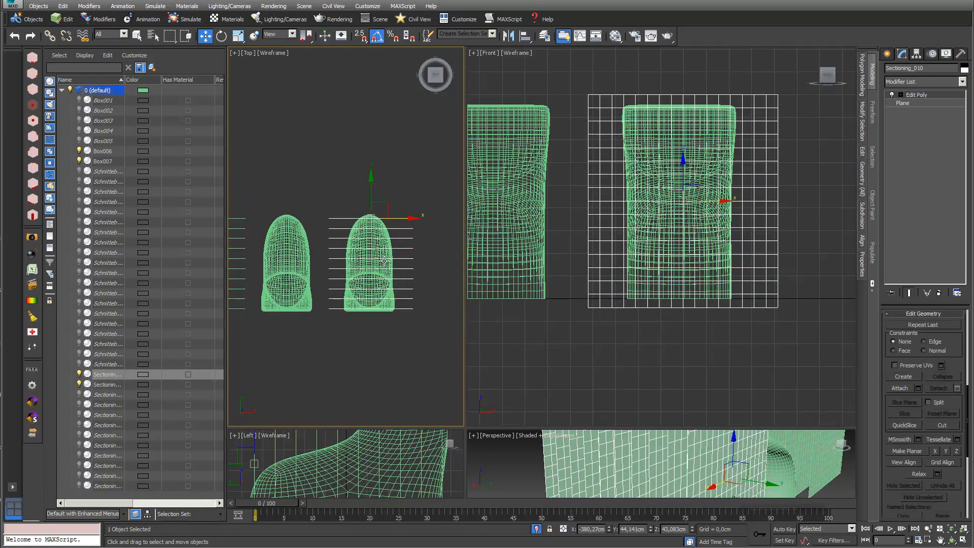
left_click(385, 260)
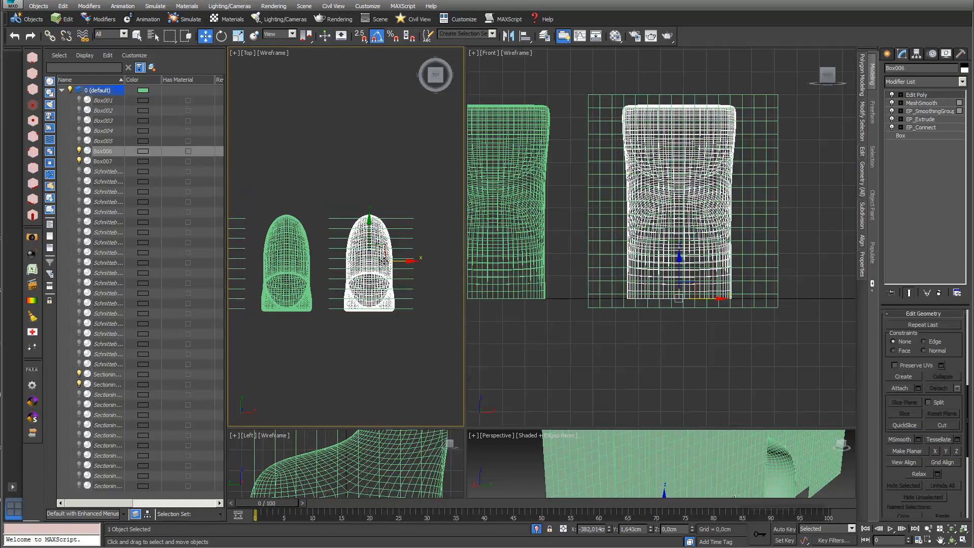
left_click(891, 58)
left_click(896, 84)
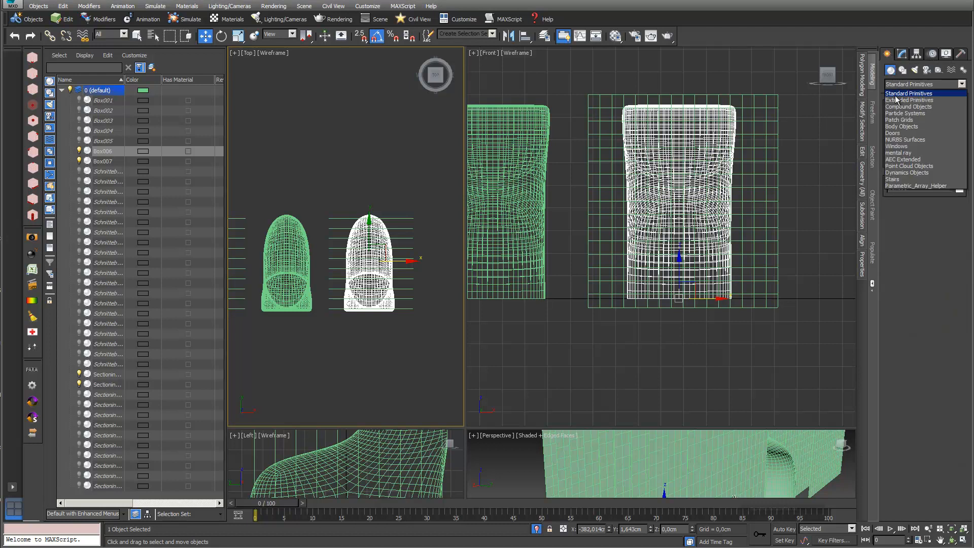
left_click(898, 107)
left_click(903, 151)
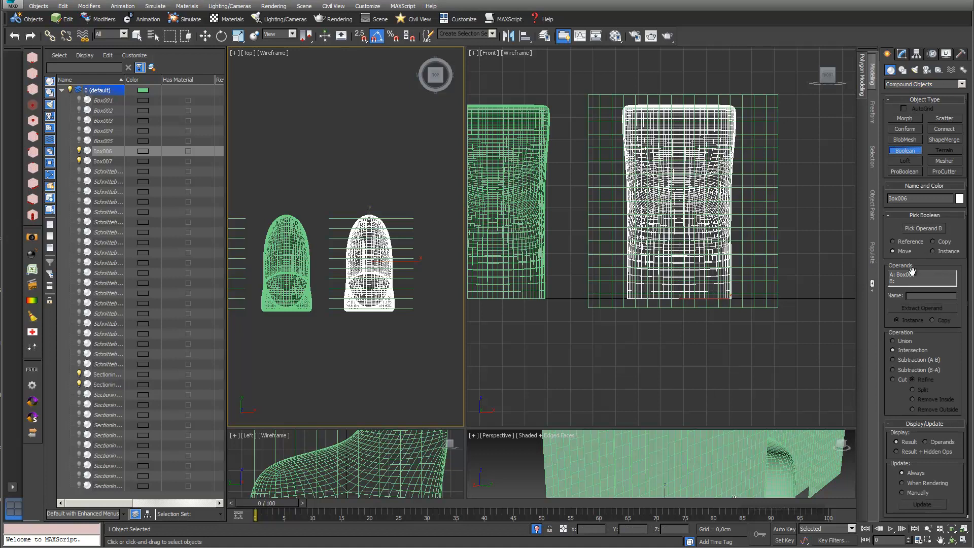
left_click(936, 232)
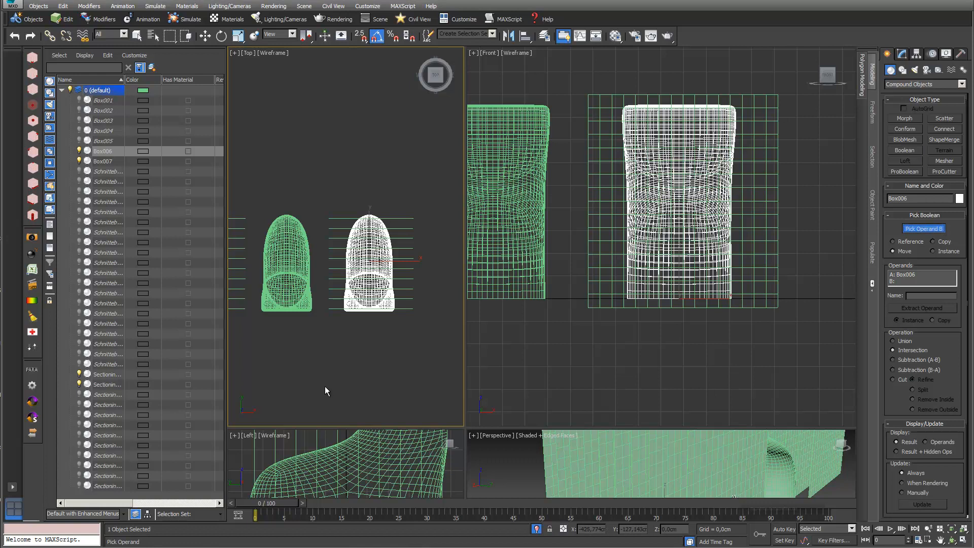
left_click(333, 309)
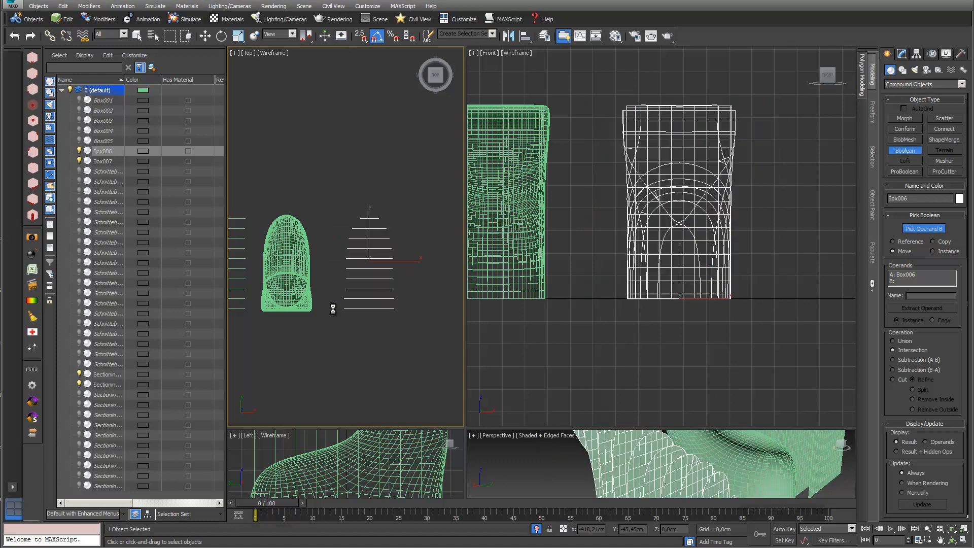
Add a Shell modifier to the sectioned Box006 slices and adjust its outer amount
middle_click_drag(419, 239, 386, 170)
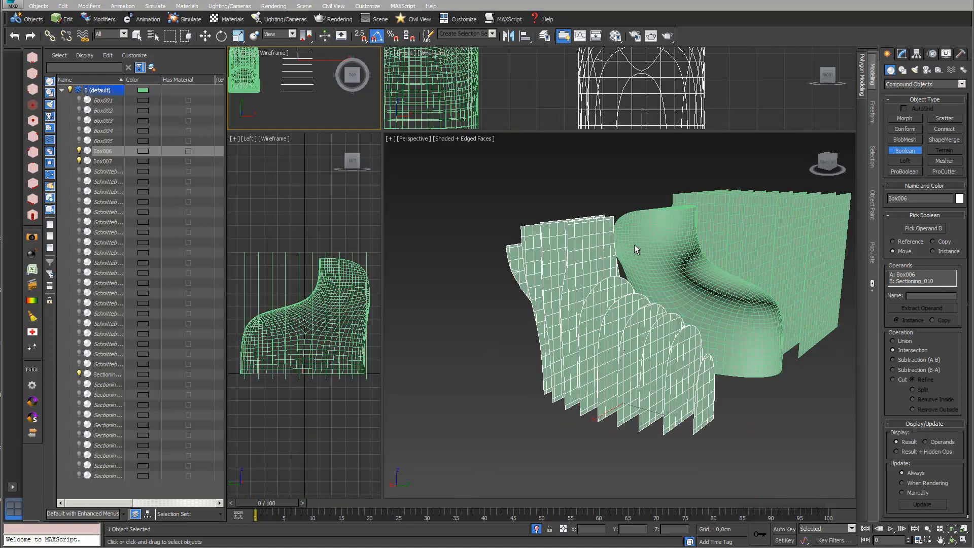
scroll(636, 249, "up", 5)
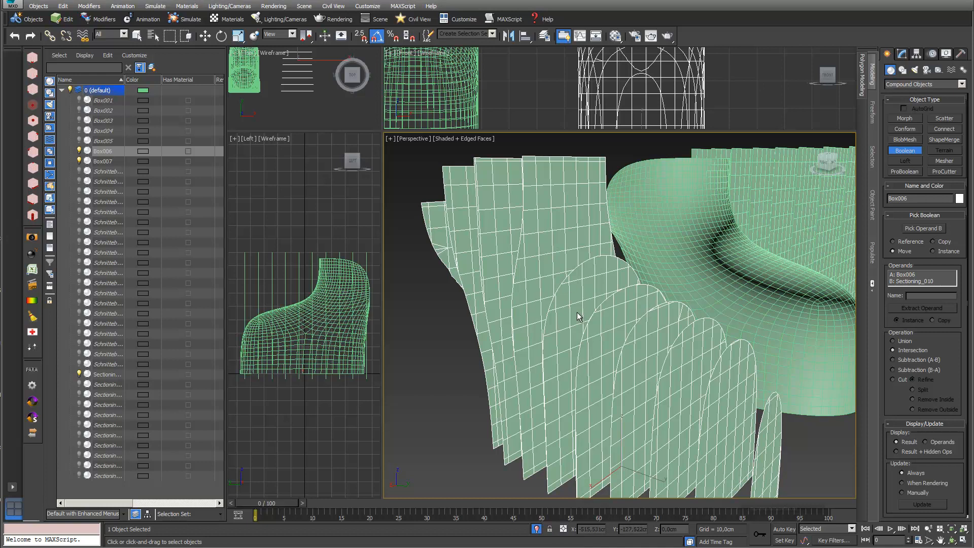
left_click(902, 55)
left_click(962, 82)
left_click_drag(963, 118, 955, 326)
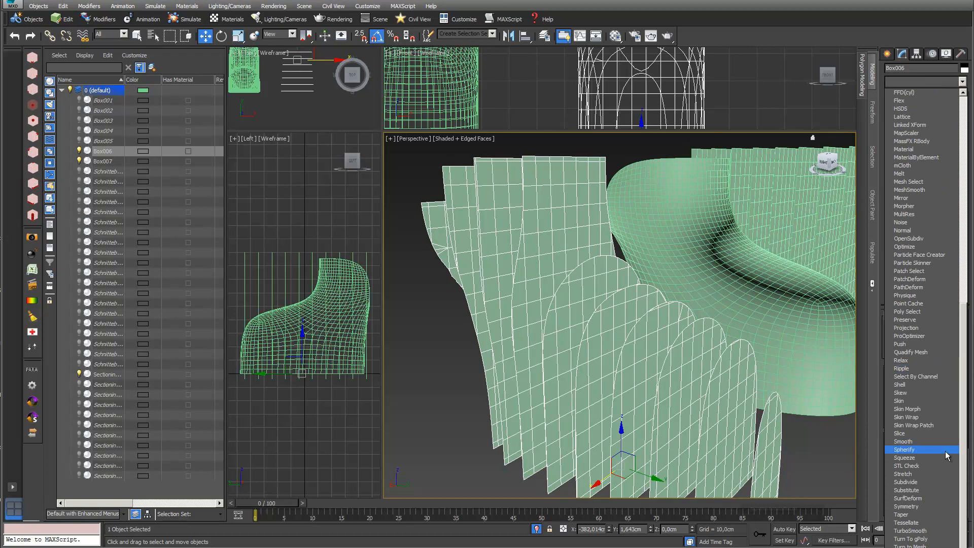
left_click(935, 385)
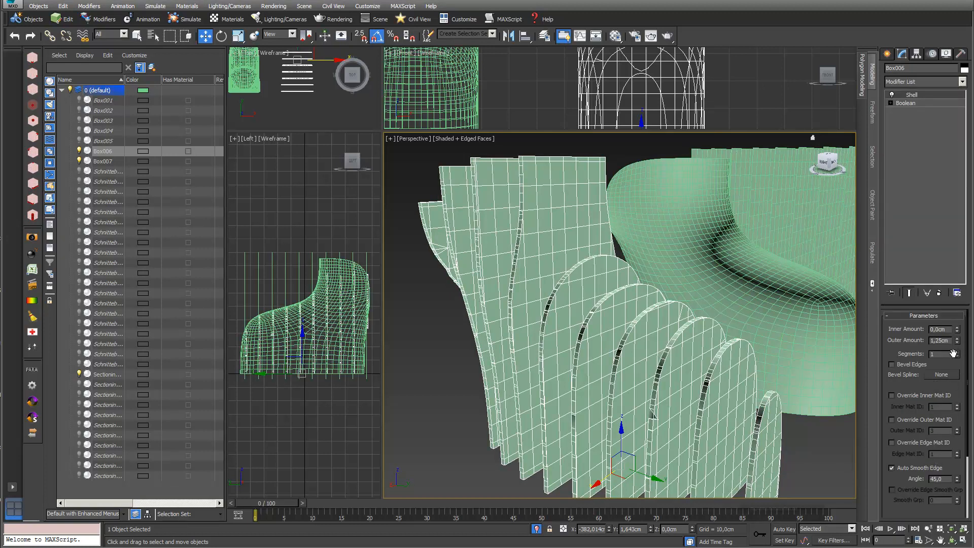
mouse_move(958, 339)
left_mouse_down()
mouse_move(952, 299)
mouse_move(958, 341)
left_mouse_up()
Add an Edit Poly modifier above the Shell on the sliced Box006 and enter vertex editing
left_click(954, 539)
left_click_drag(706, 361, 646, 523)
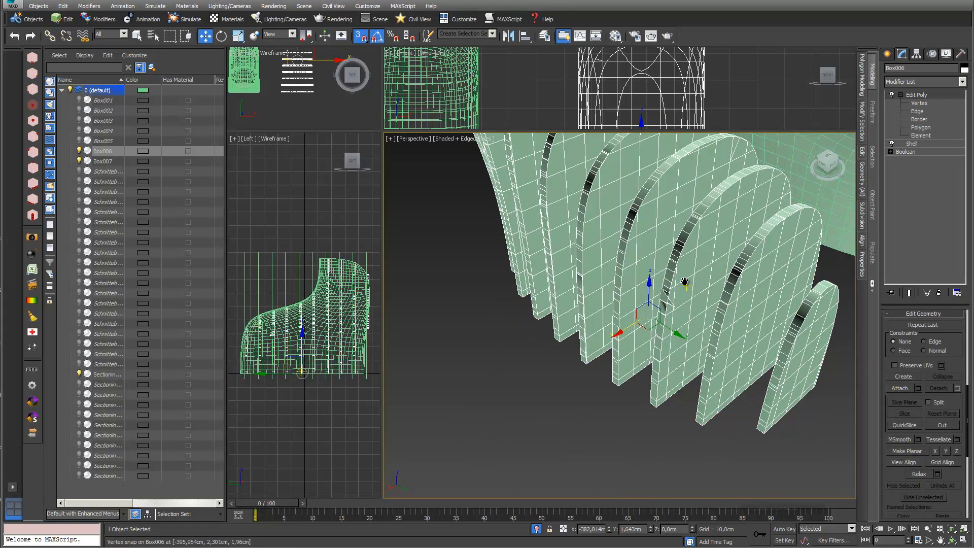
scroll(685, 283, "up", 4)
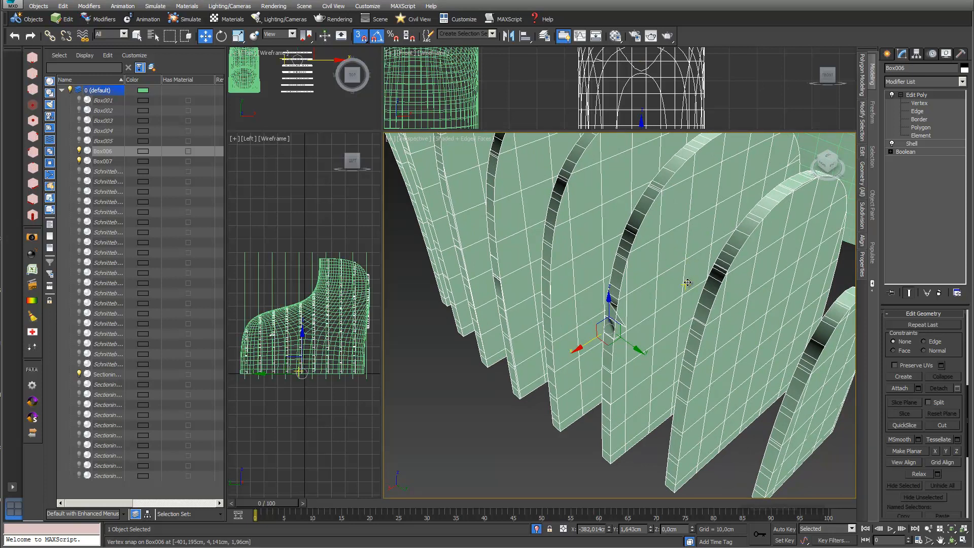
scroll(686, 283, "up", 2)
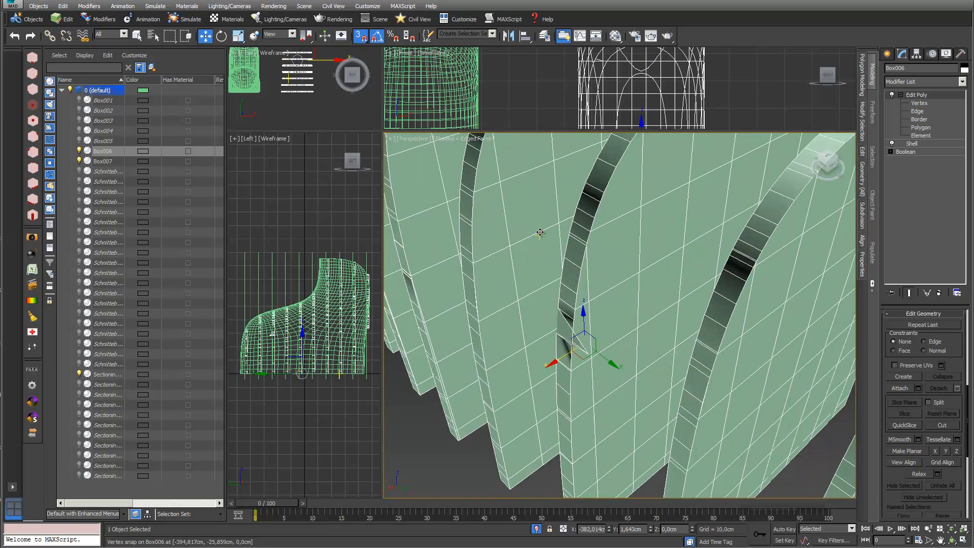
left_click(920, 103)
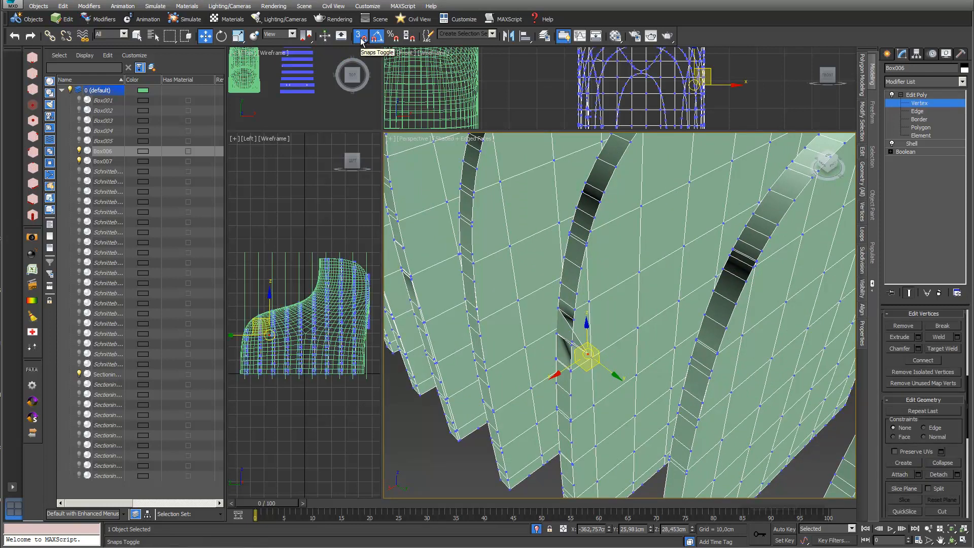
With Vertex snapping, move the misplaced vertex on the slice's face onto its matching edge corner, and leave vertex editing
right_click(362, 42)
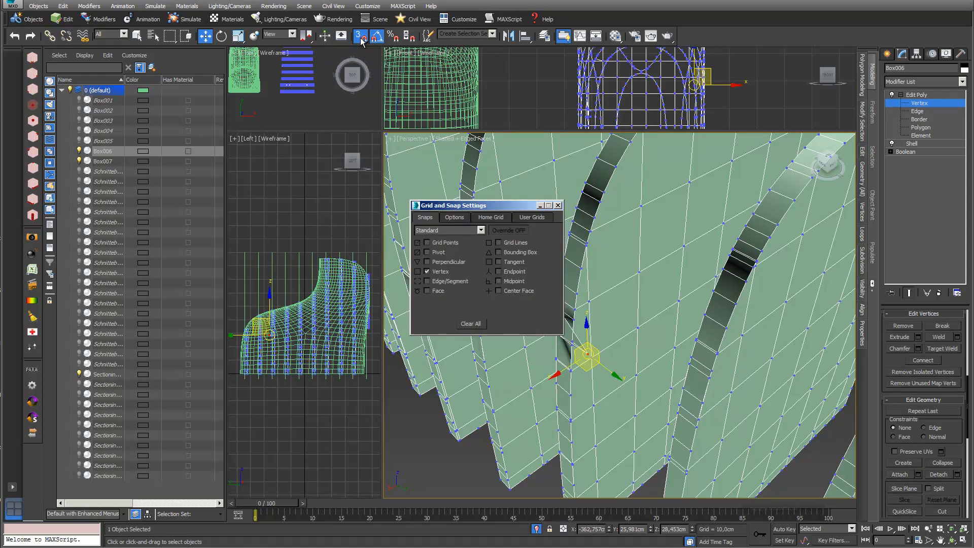
left_click(560, 204)
scroll(580, 343, "up", 6)
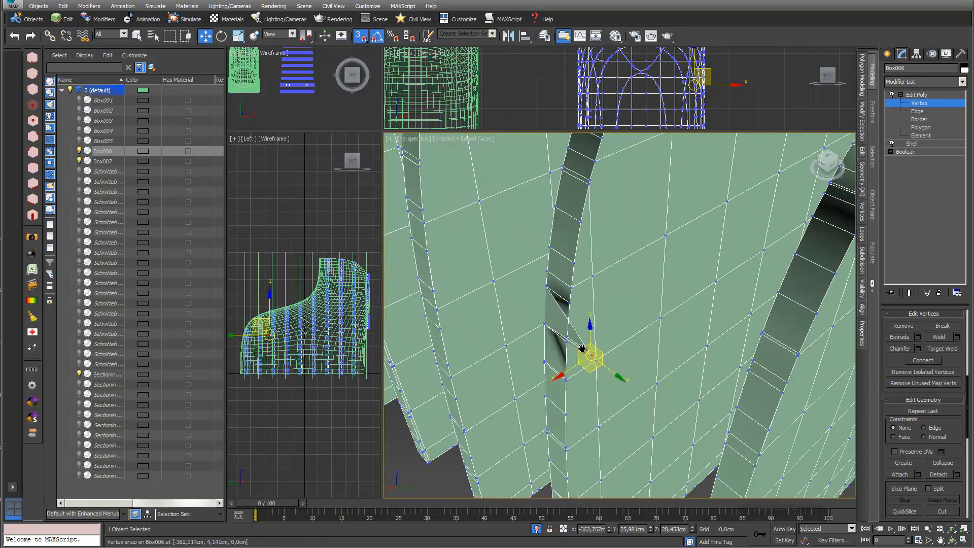
middle_click_drag(581, 345, 591, 339)
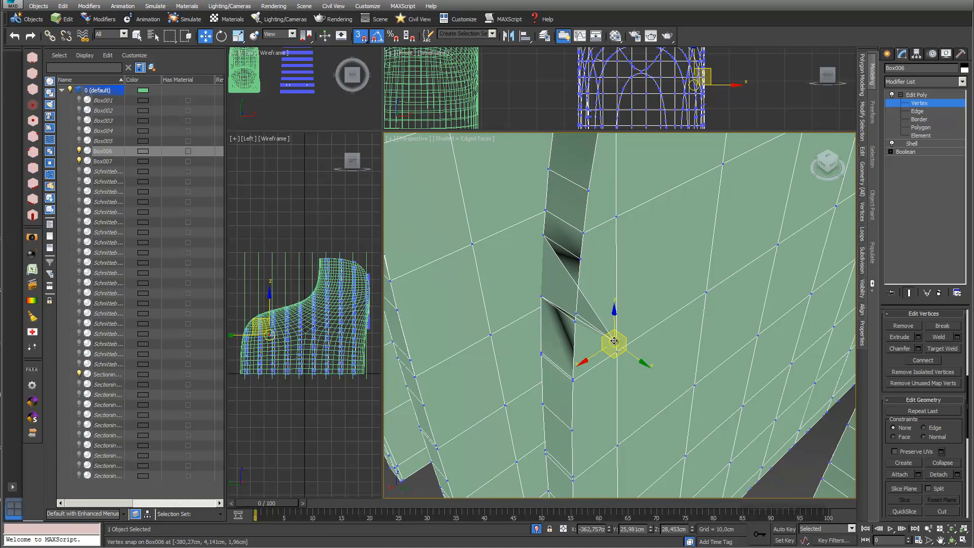
mouse_move(615, 340)
left_mouse_down()
mouse_move(573, 325)
mouse_move(541, 294)
left_mouse_up()
left_click(920, 95)
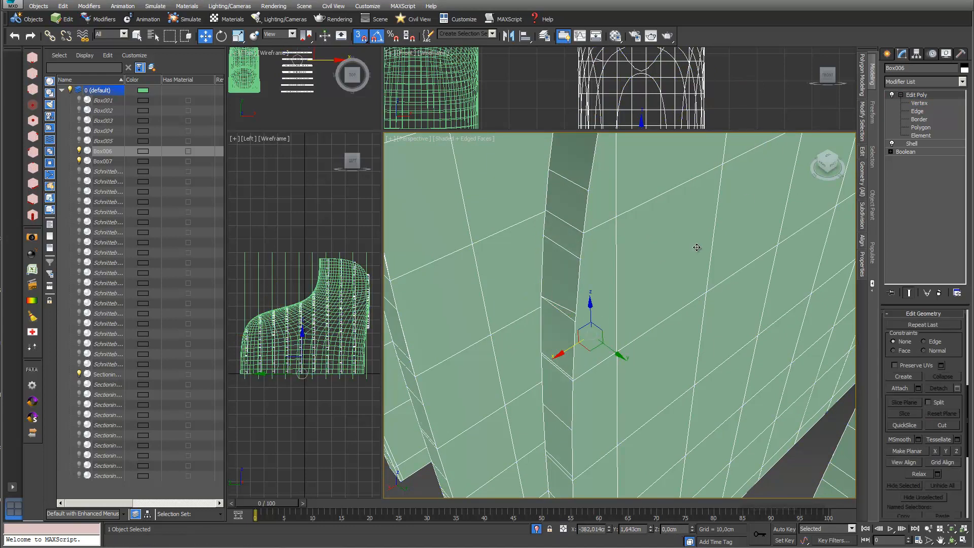
Select the Sectioning_011 planes and rotate them 90 degrees with angle snap so that they lie horizontally
middle_click_drag(689, 234, 664, 253)
scroll(664, 253, "down", 3)
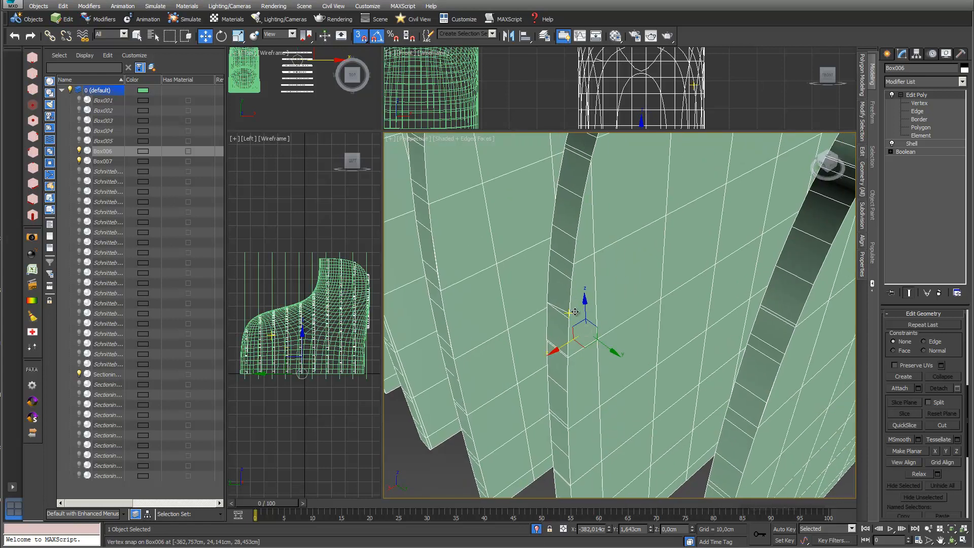
scroll(576, 307, "down", 5)
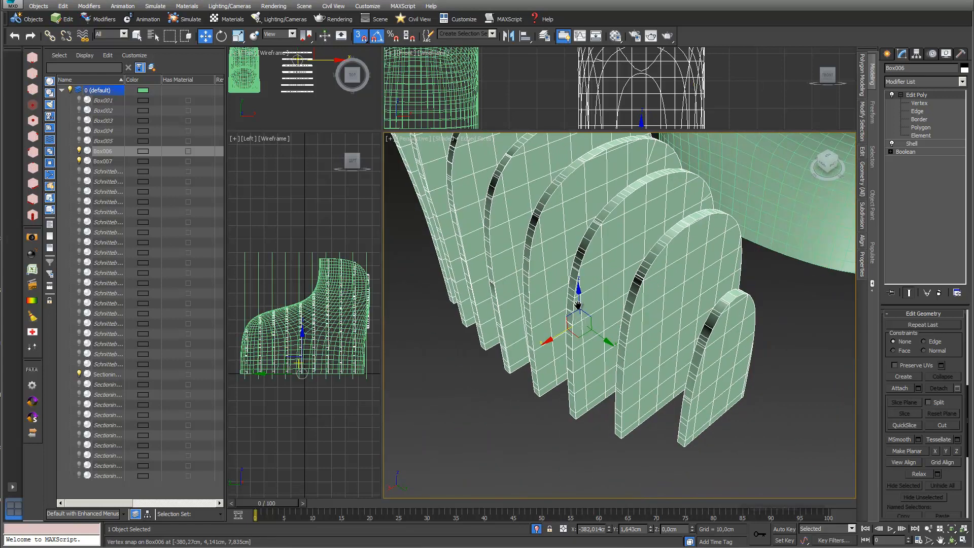
scroll(579, 306, "down", 4)
mouse_move(579, 306)
middle_mouse_down()
mouse_move(591, 312)
mouse_move(591, 343)
middle_mouse_up()
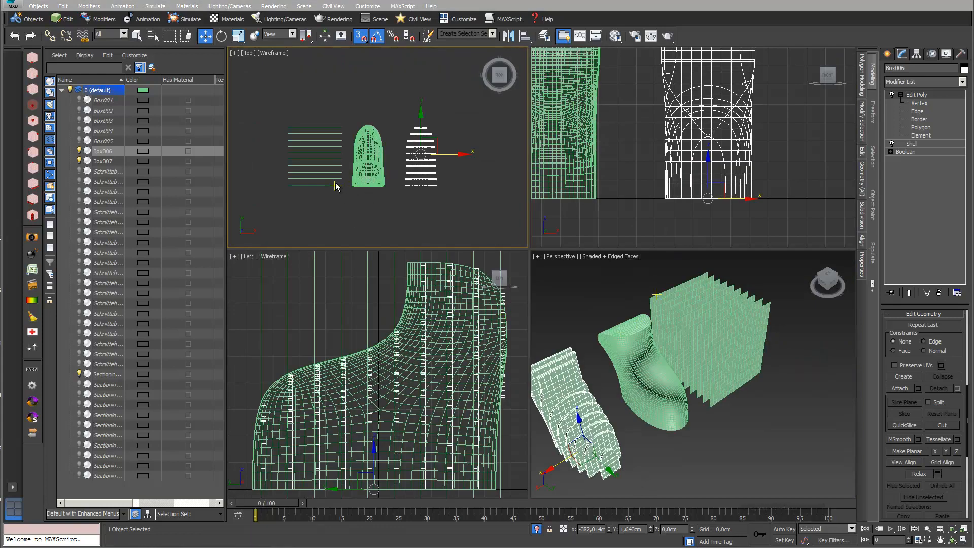
left_click(338, 184)
scroll(327, 99, "up", 2)
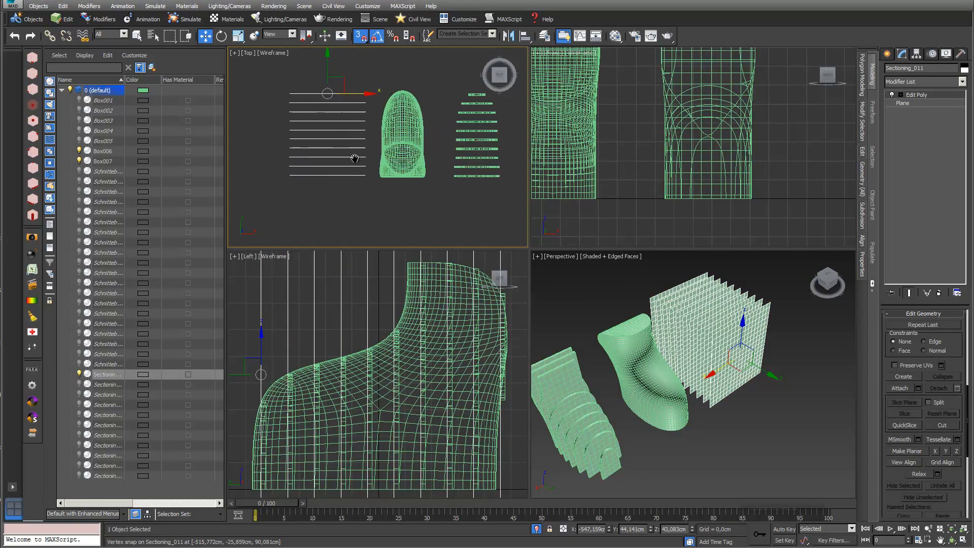
left_click(376, 36)
left_click(221, 36)
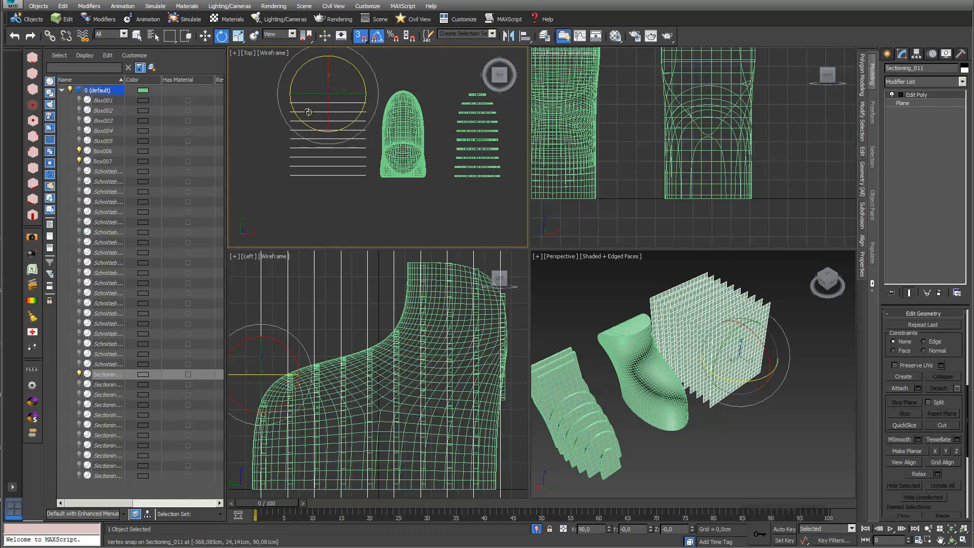
left_click_drag(329, 120, 329, 75)
Move the horizontal planes down in the Front view to about Z -1.8 cm and turn off object snapping
middle_click_drag(347, 120, 360, 156)
scroll(647, 133, "down", 8)
middle_click_drag(609, 109, 655, 161)
scroll(655, 161, "up", 4)
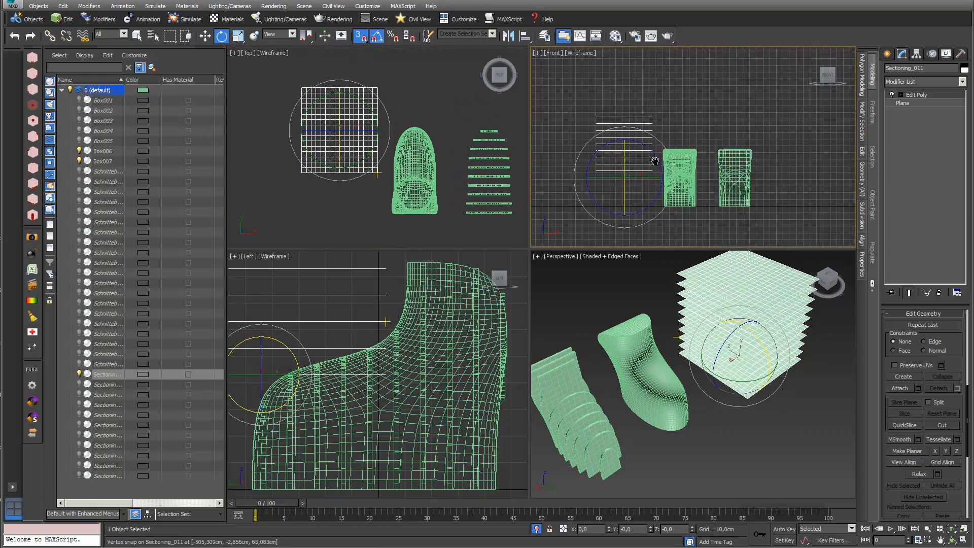
left_click(205, 36)
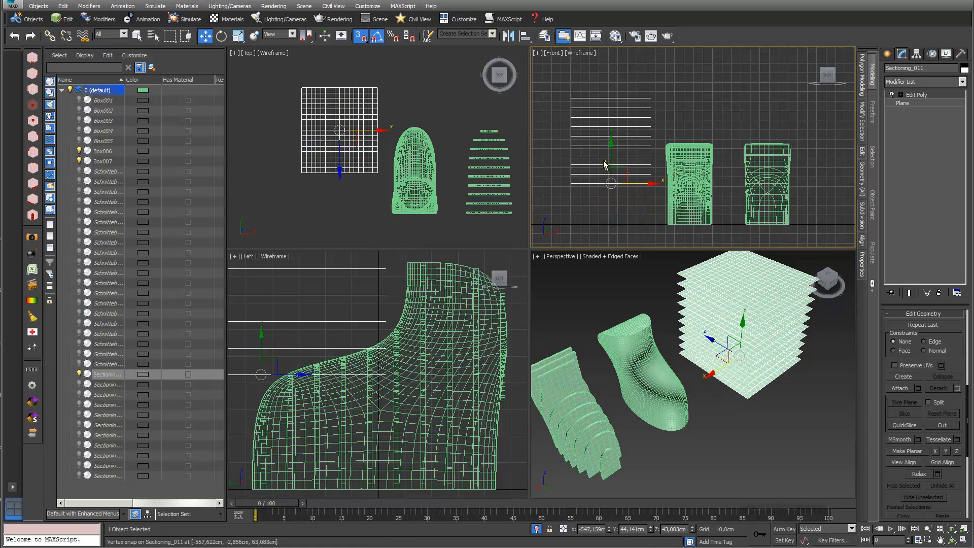
left_click_drag(612, 157, 611, 226)
left_click(360, 36)
scroll(591, 162, "up", 3)
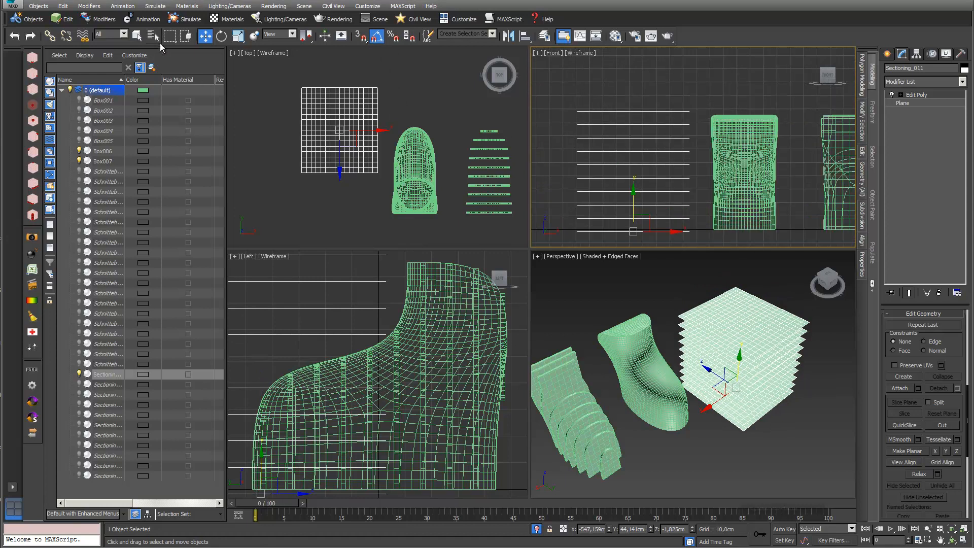
Scale the stack of planes vertically to about 97 % to fit the model's height
left_click(238, 36)
key("r")
left_click_drag(631, 187, 642, 187)
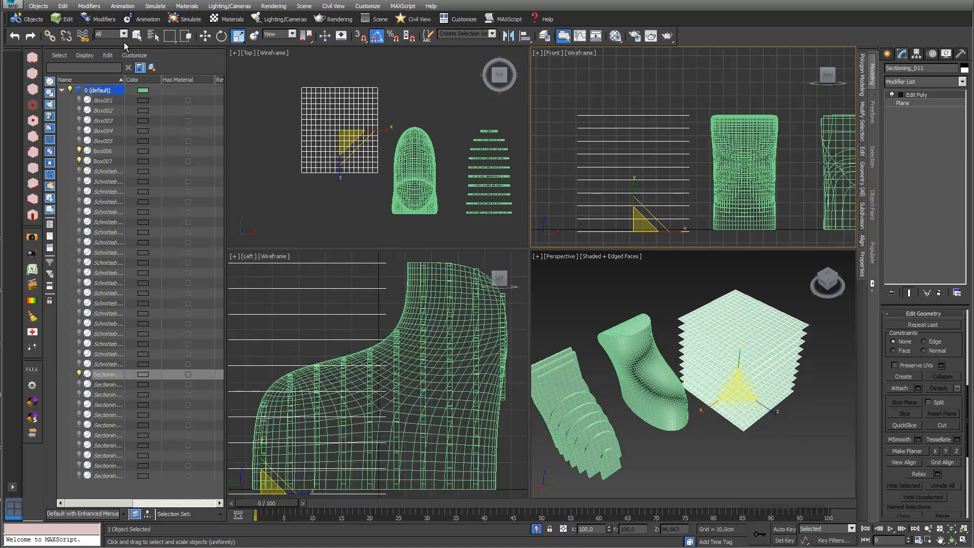
Move the Sectioning_011 planes over the Box007 model in the Top view, to about X -475.9 and Y -0.2 cm
scroll(691, 154, "down", 4)
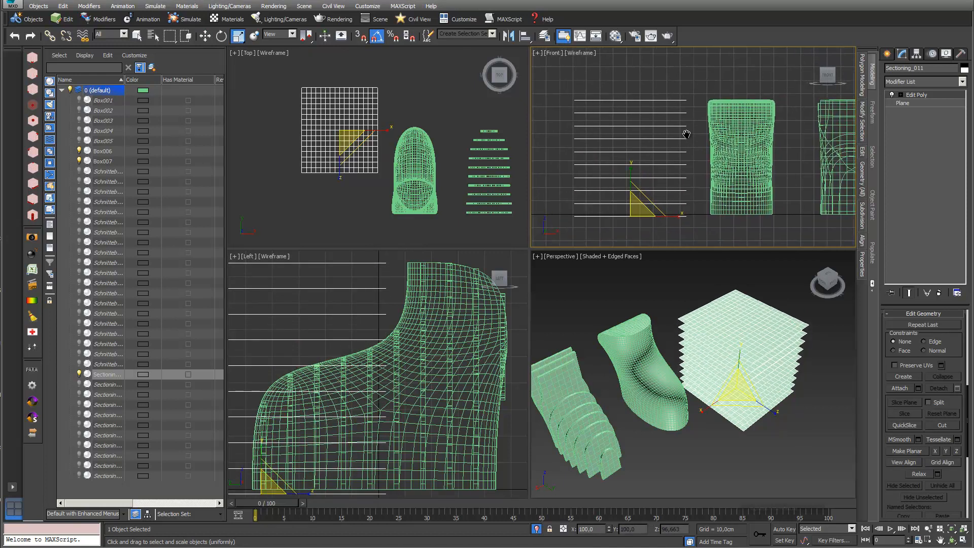
left_click(205, 36)
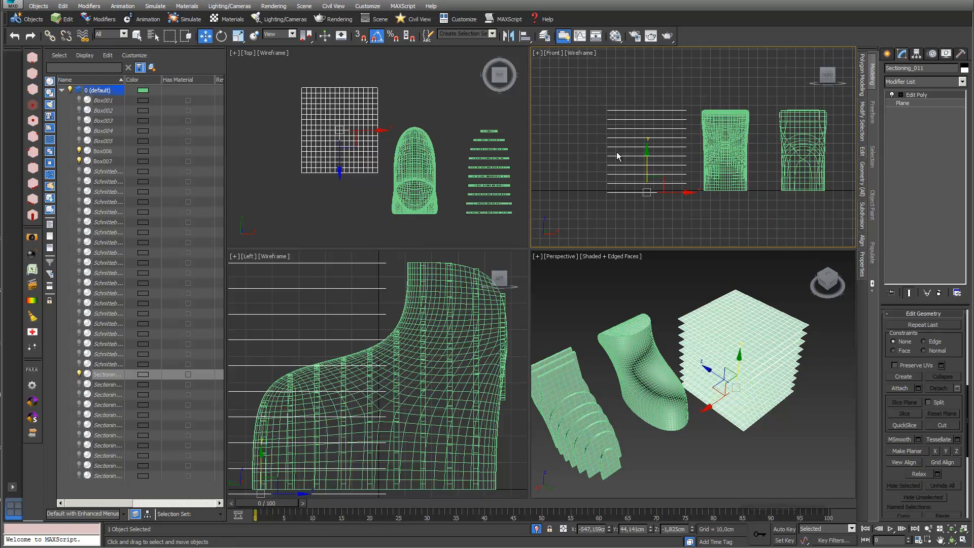
middle_click_drag(672, 167, 666, 168)
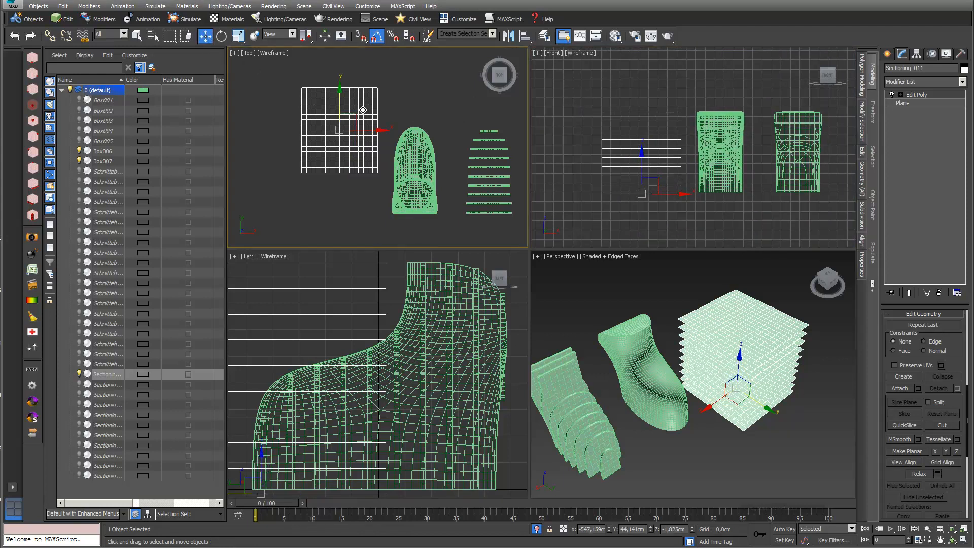
left_click_drag(357, 115, 422, 155)
scroll(380, 153, "up", 3)
middle_click_drag(380, 154, 290, 98)
scroll(683, 158, "up", 3)
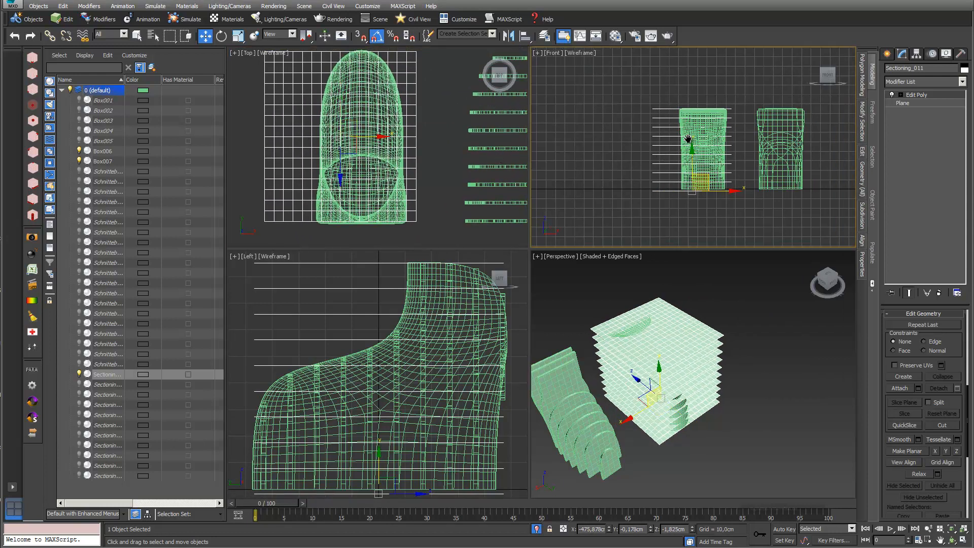
Scale the planes vertically to about 93 % and raise them to about Z 0.96 cm within the Box007 model
left_click(239, 36)
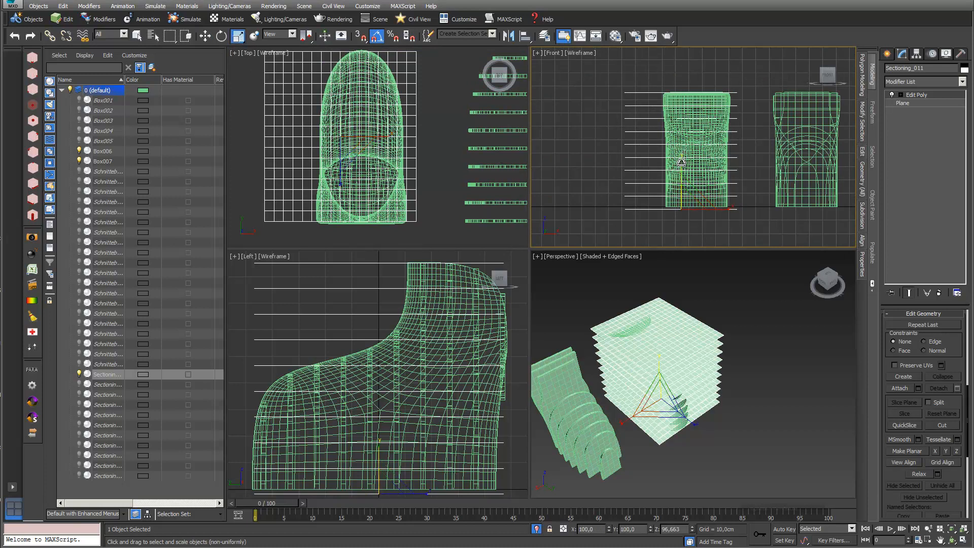
left_click_drag(682, 162, 681, 166)
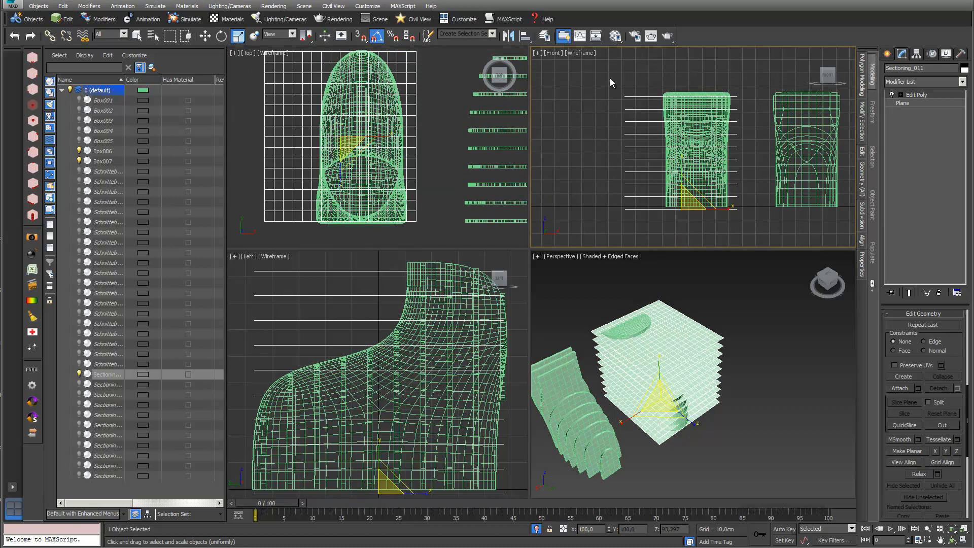
left_click(207, 35)
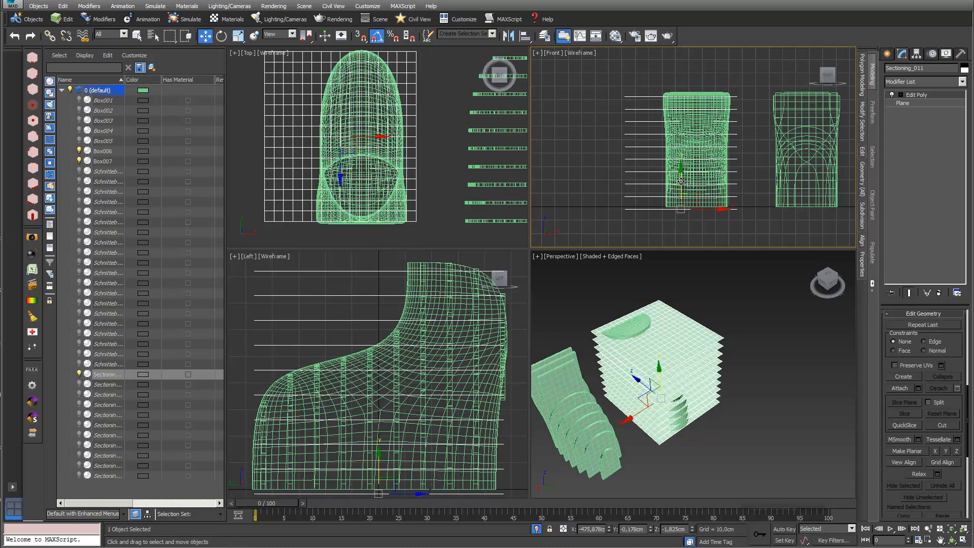
left_click_drag(682, 180, 681, 178)
Add a Shell modifier to the Sectioning_011 planes and set its outer amount to 2.5 cm
left_click(964, 82)
left_click_drag(966, 124, 938, 285)
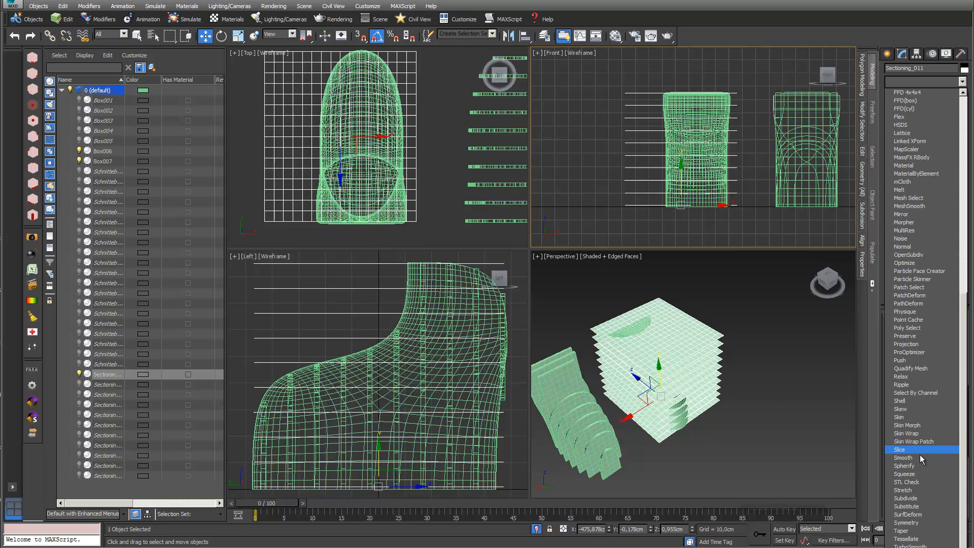
left_click(928, 401)
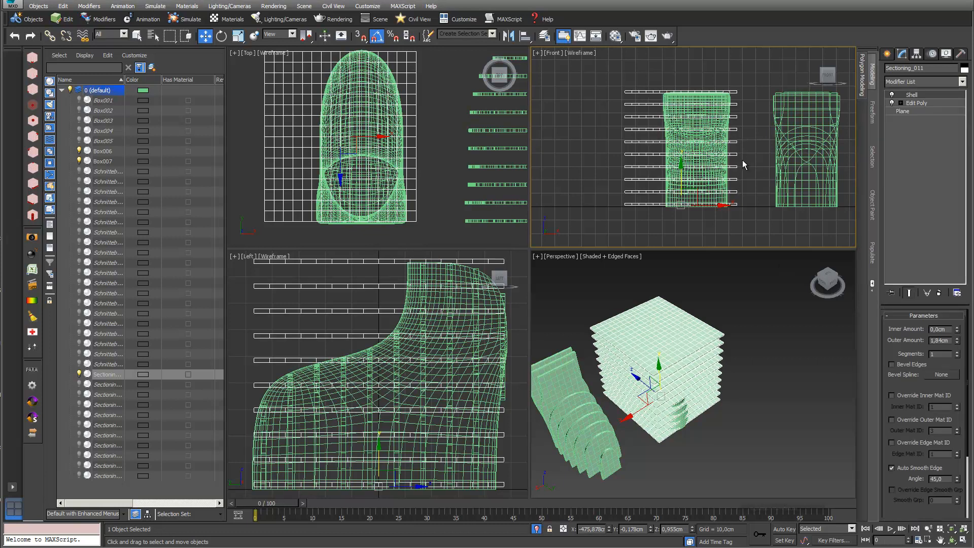
scroll(744, 165, "up", 6)
middle_click_drag(771, 144, 775, 196)
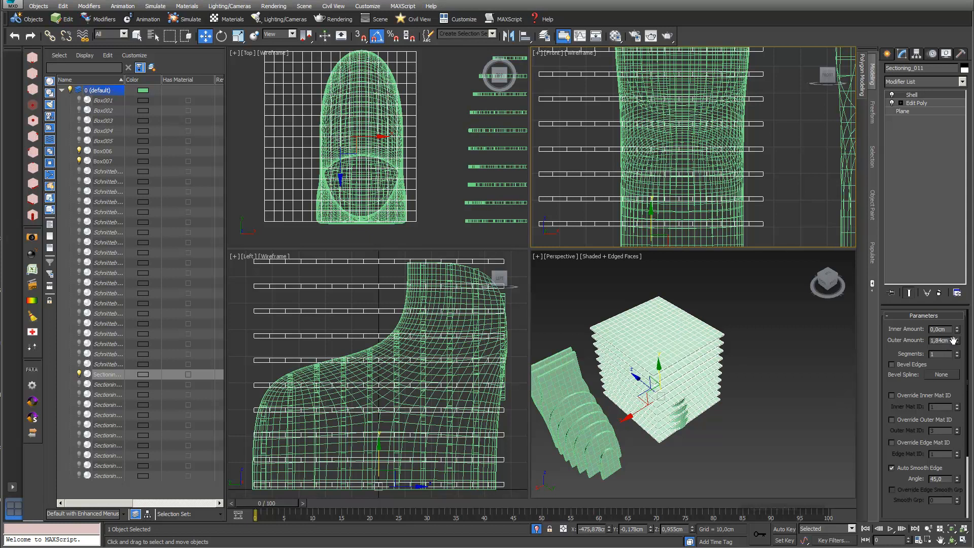
left_click_drag(952, 340, 888, 347)
type("1")
key("Return")
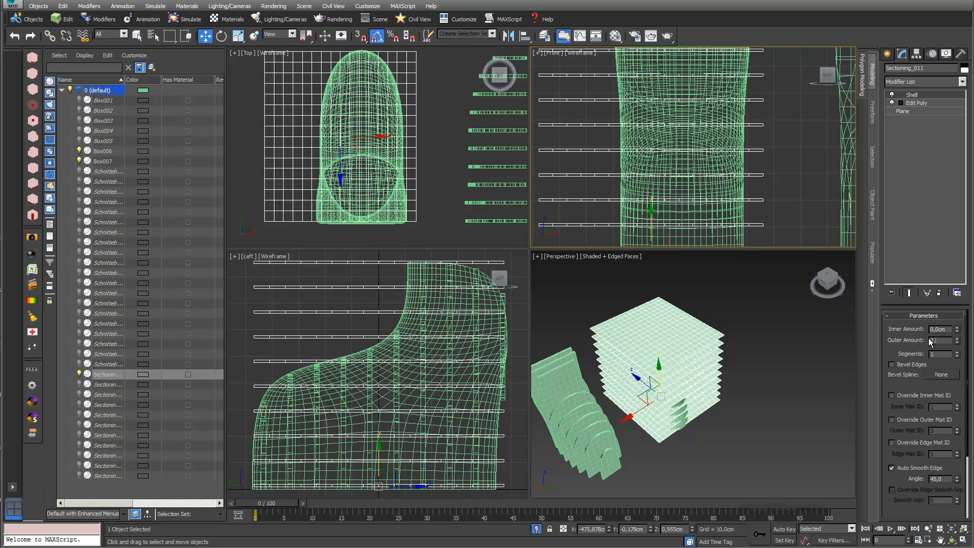
key("Return")
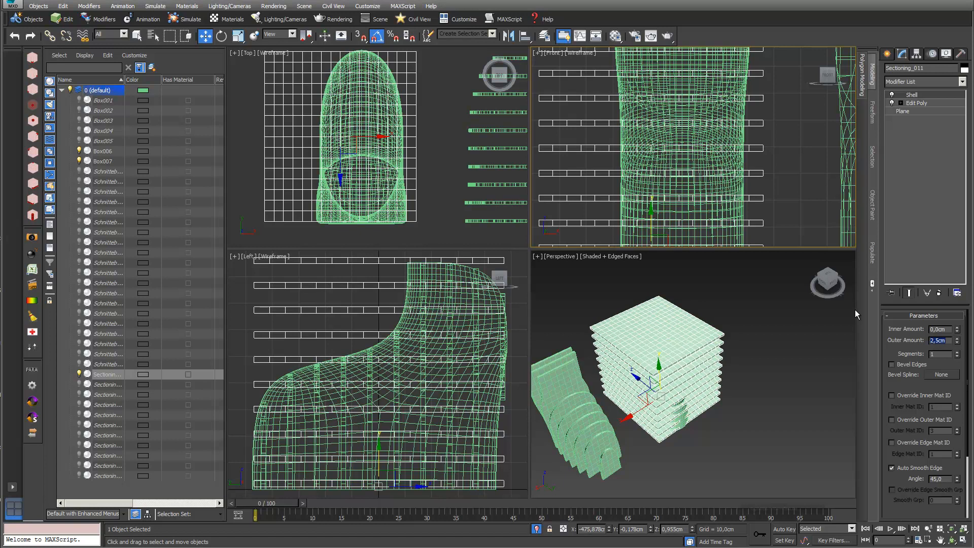
Apply a Boolean Intersection compound object to Box007, picking the thickened Sectioning_011 planes as operand B with the Move option
left_click(372, 195)
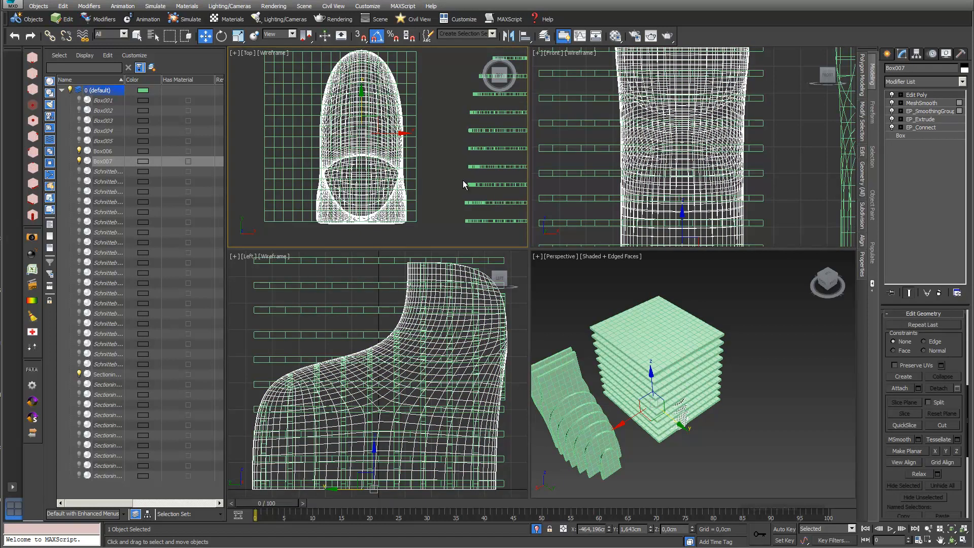
left_click(887, 53)
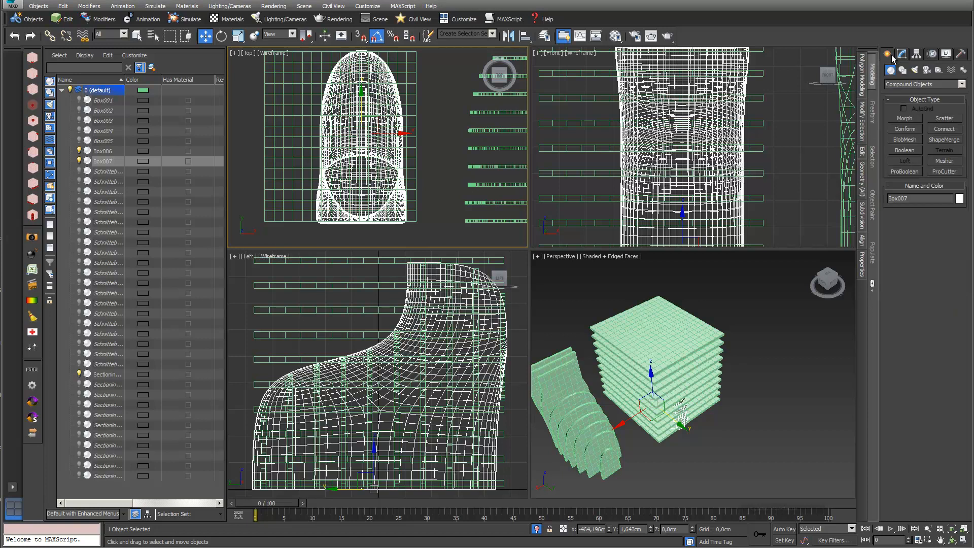
left_click(906, 150)
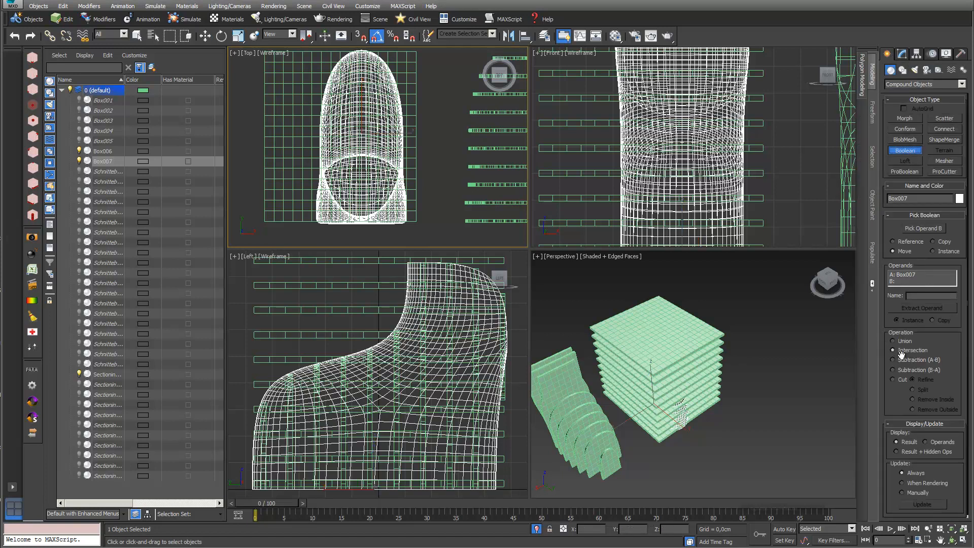
left_click(929, 229)
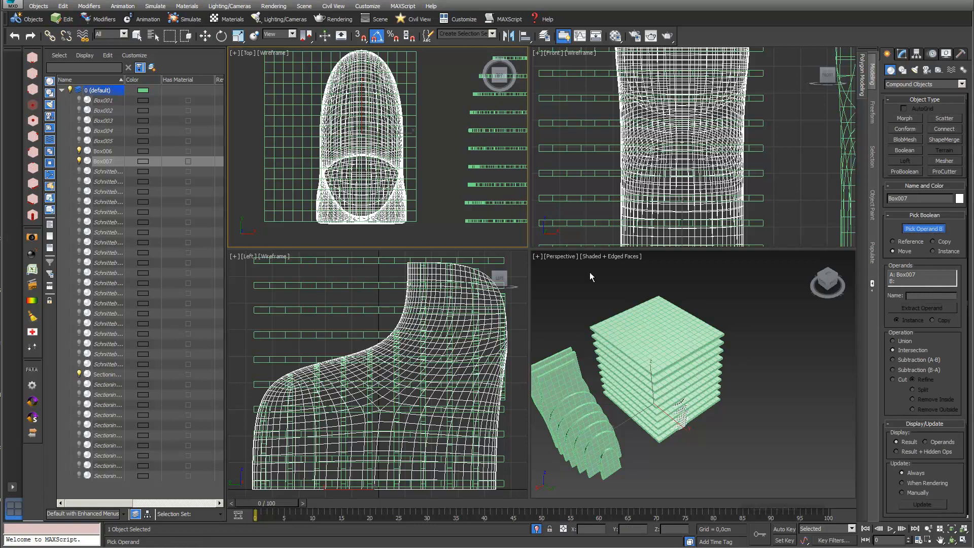
left_click(592, 226)
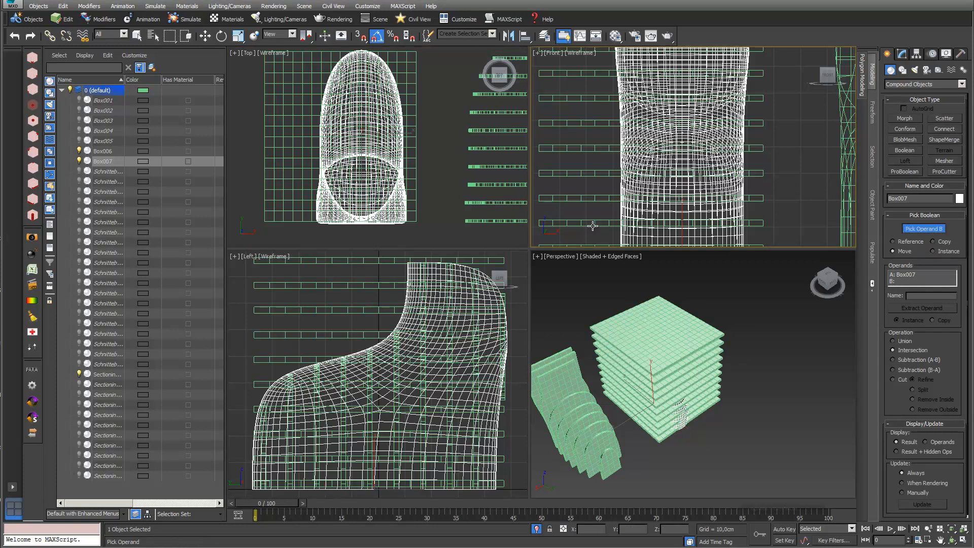
middle_click_drag(729, 87, 675, 149)
scroll(675, 150, "up", 2)
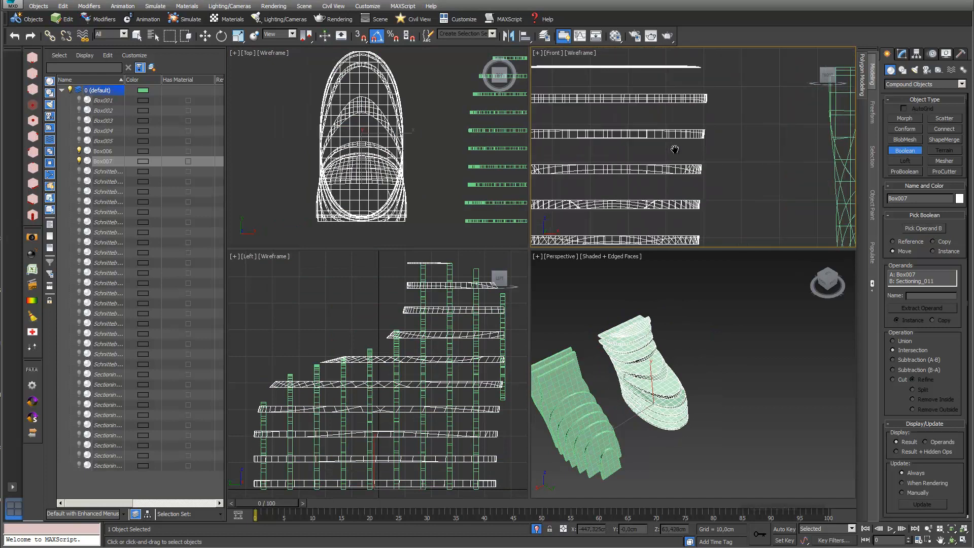
Examine the edges and thickness of the horizontal Box007 slices up close in the Front view
scroll(708, 133, "up", 4)
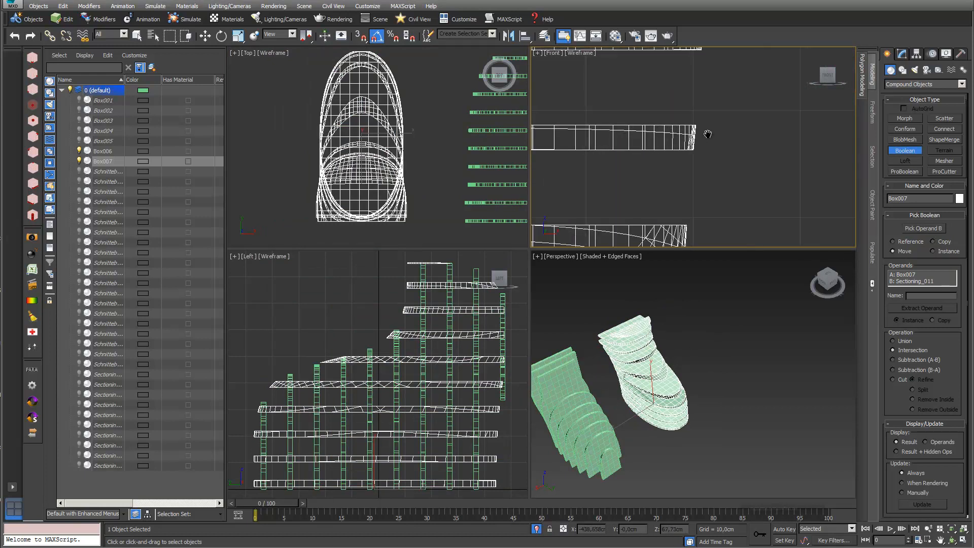
scroll(704, 116, "down", 2)
middle_click_drag(705, 116, 655, 171)
scroll(655, 171, "up", 2)
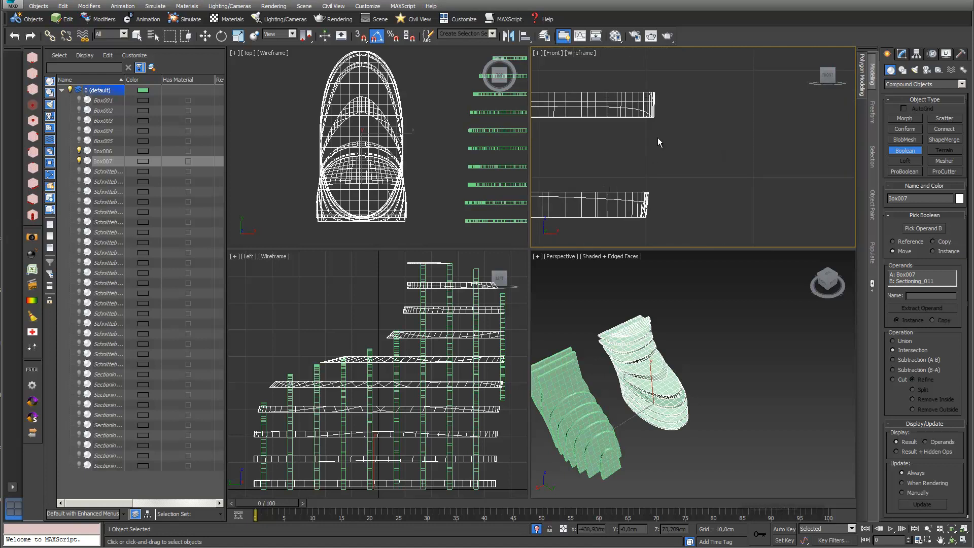
middle_click_drag(658, 138, 685, 99)
scroll(672, 159, "down", 6)
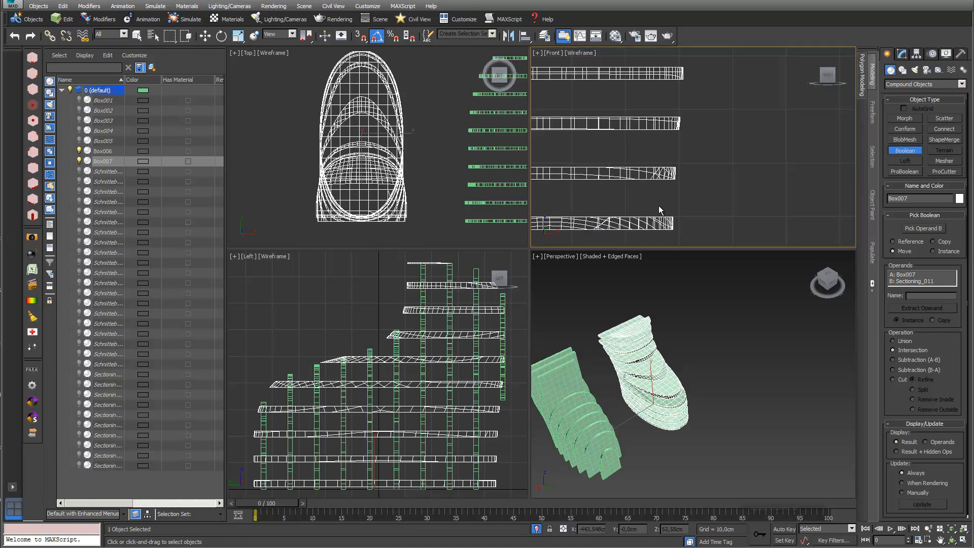
middle_click_drag(681, 158, 684, 152)
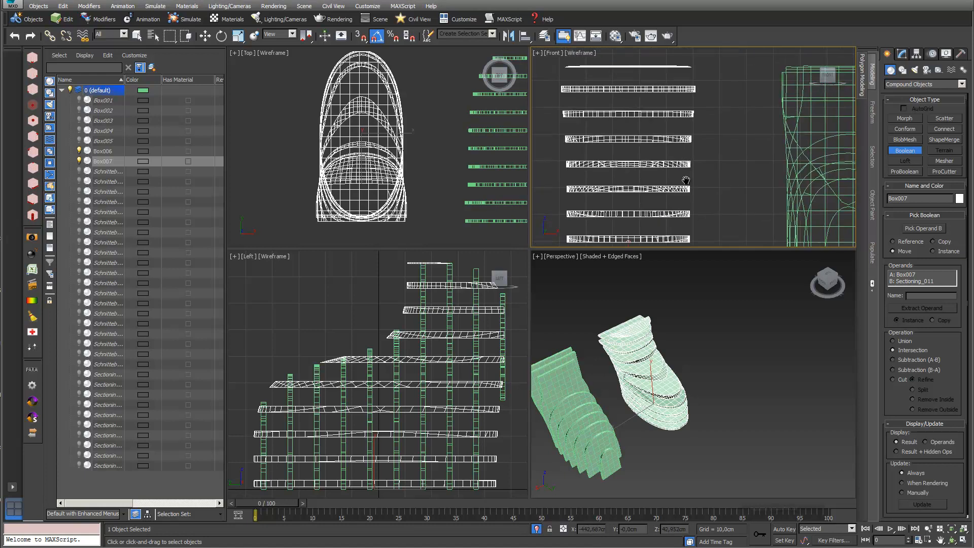
scroll(689, 186, "down", 2)
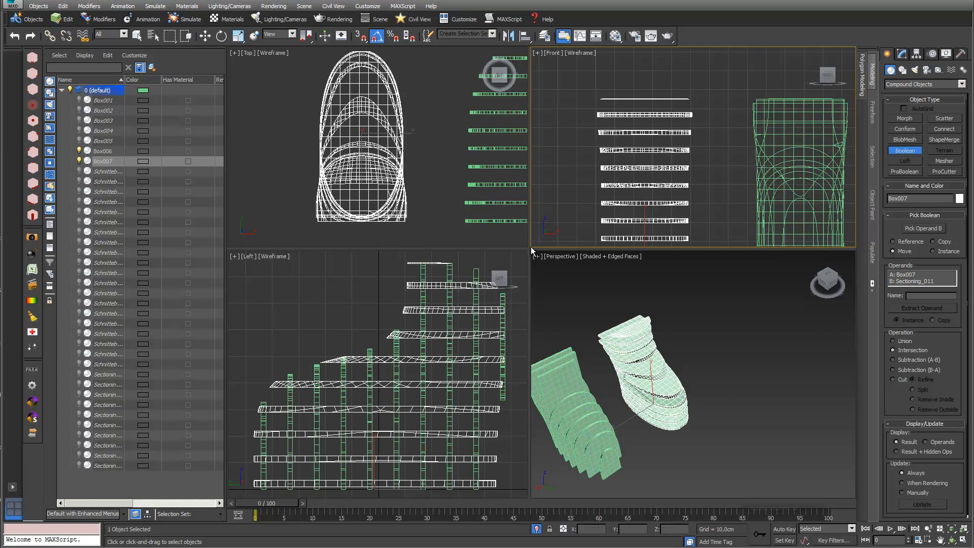
Leave the Boolean command and open the pivot adjustment settings for Box007
left_click_drag(530, 250, 532, 254)
scroll(400, 181, "down", 3)
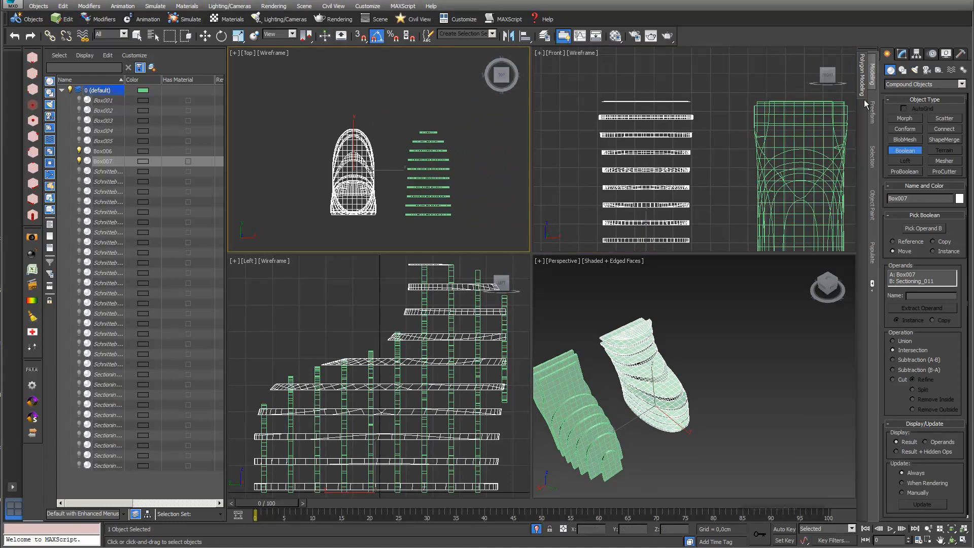
left_click(910, 151)
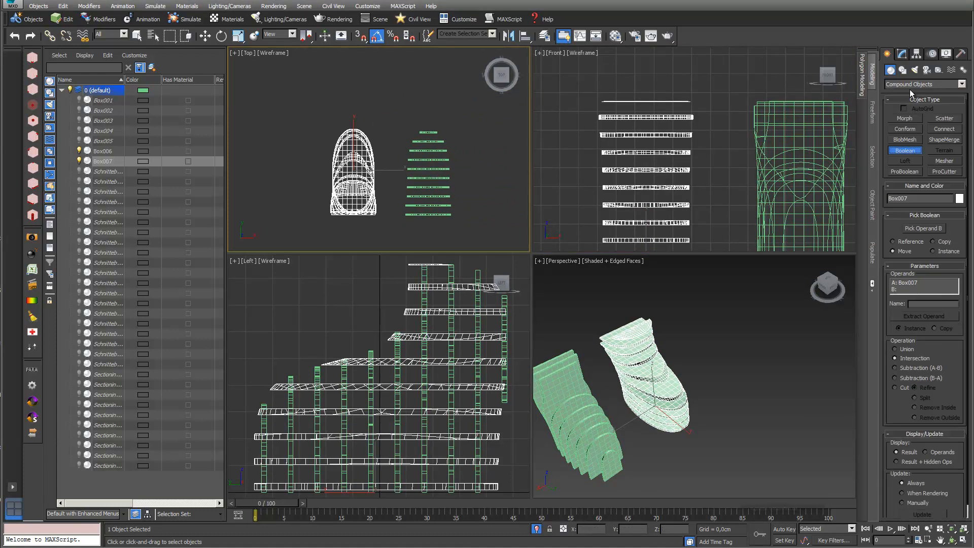
left_click(917, 55)
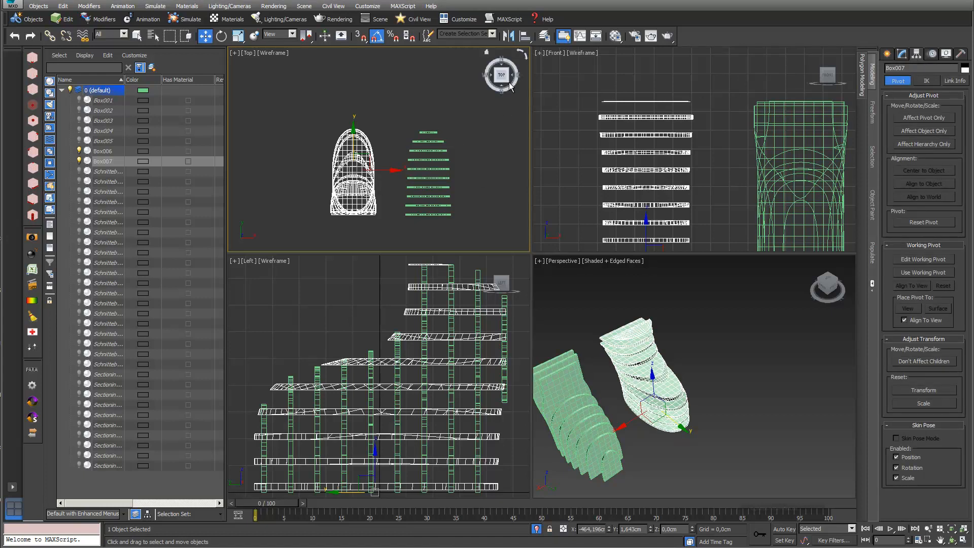
Align Box007 to Box006 on the X, Y and Z positions, matching Center to Center
left_click(531, 37)
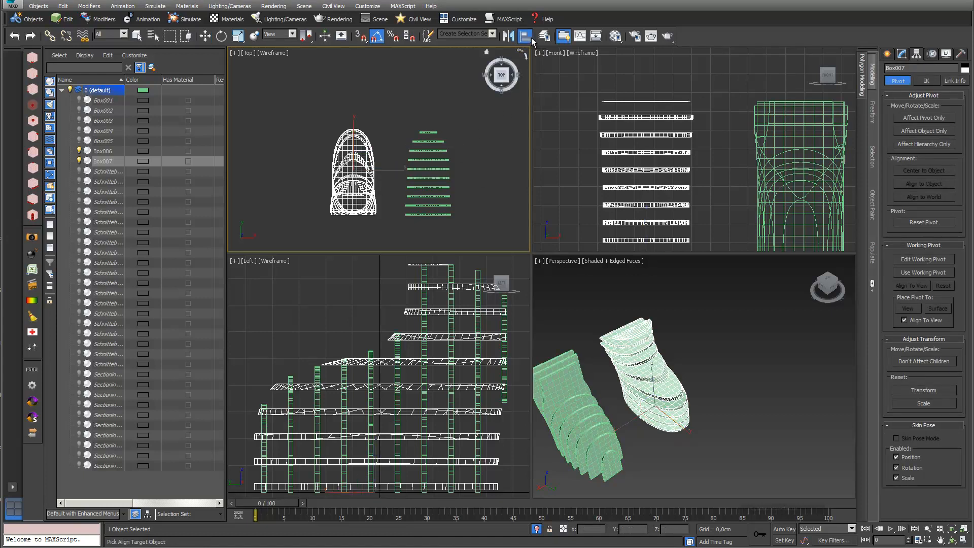
left_click(444, 179)
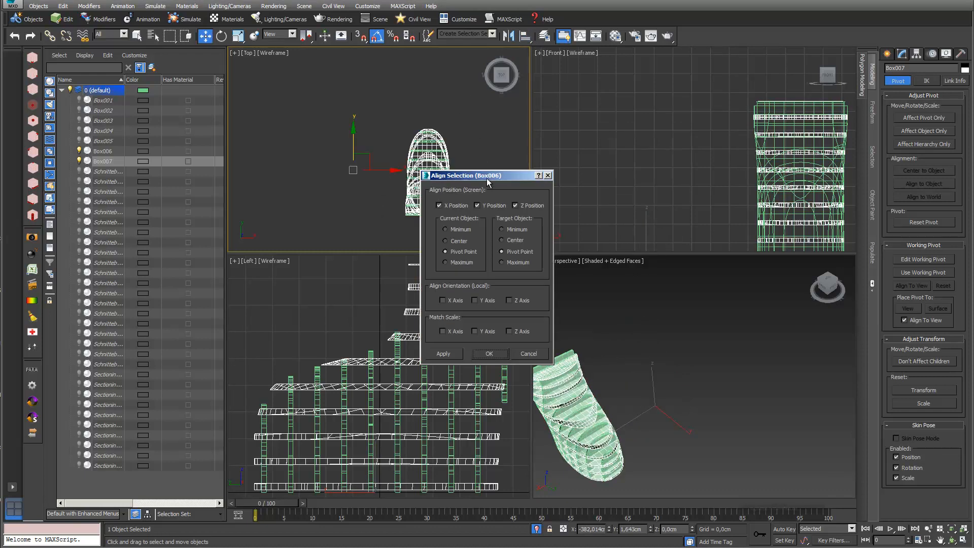
left_click_drag(488, 175, 563, 130)
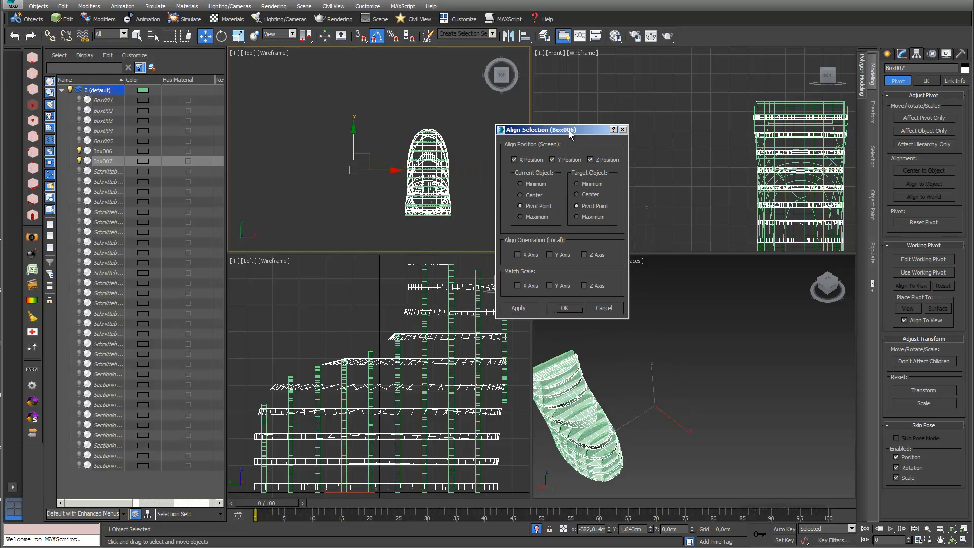
left_click(527, 196)
left_click(577, 195)
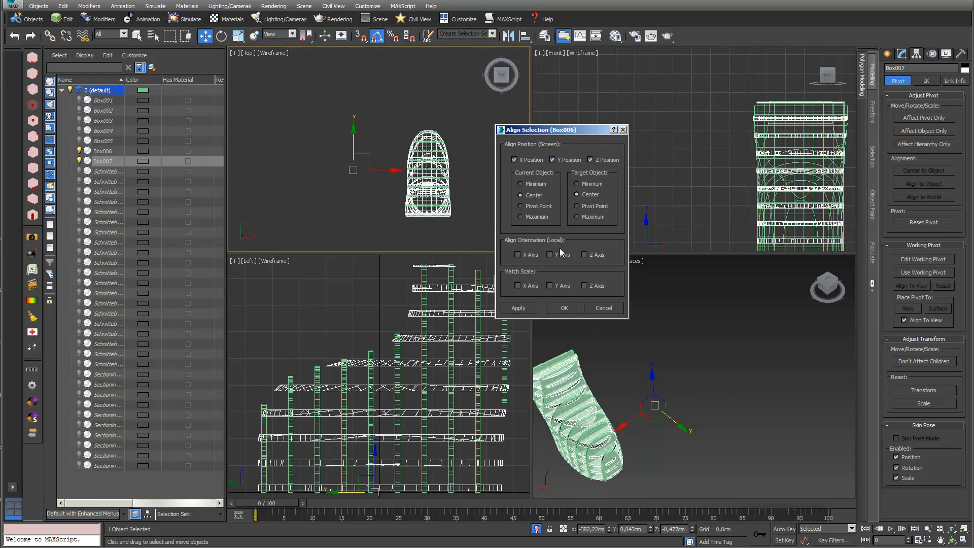
left_click(536, 207)
left_click(577, 206)
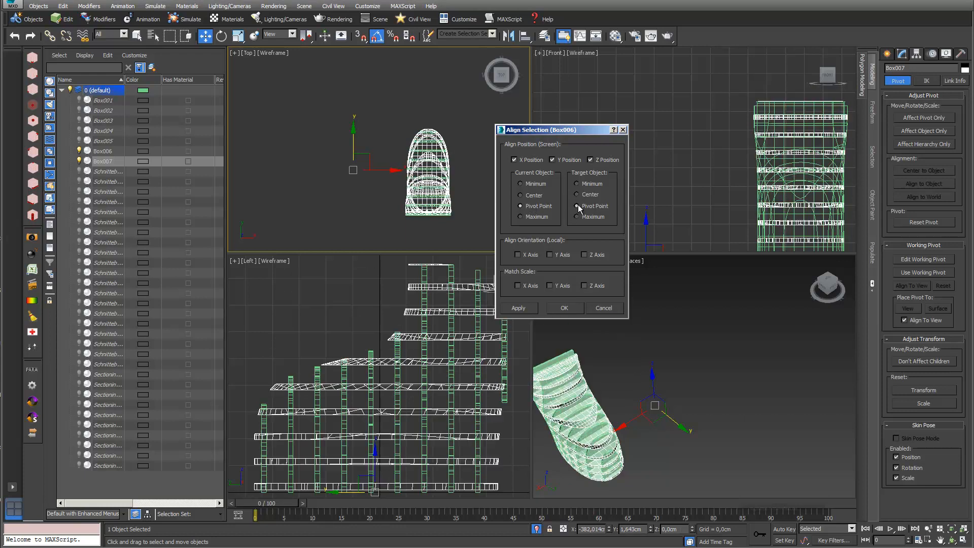
left_click(536, 196)
left_click(578, 195)
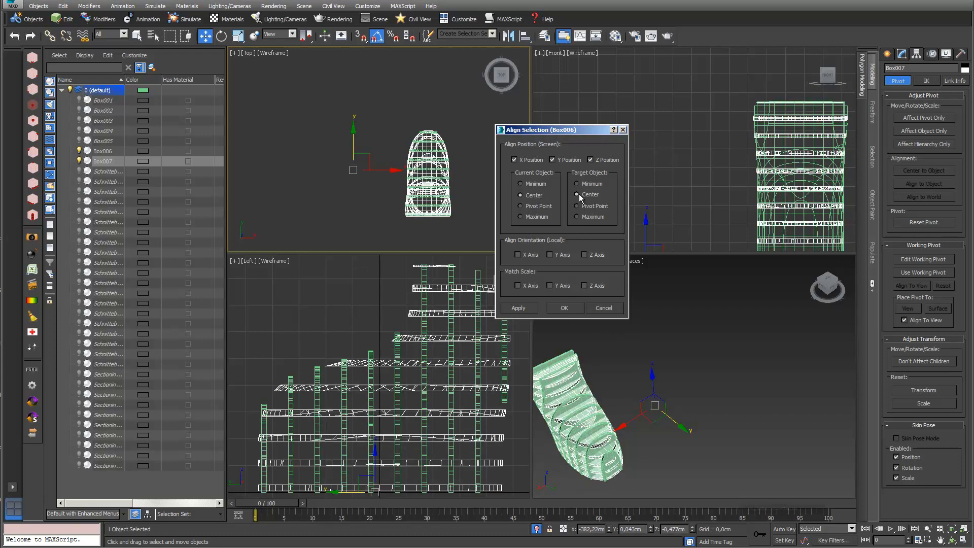
left_click(577, 308)
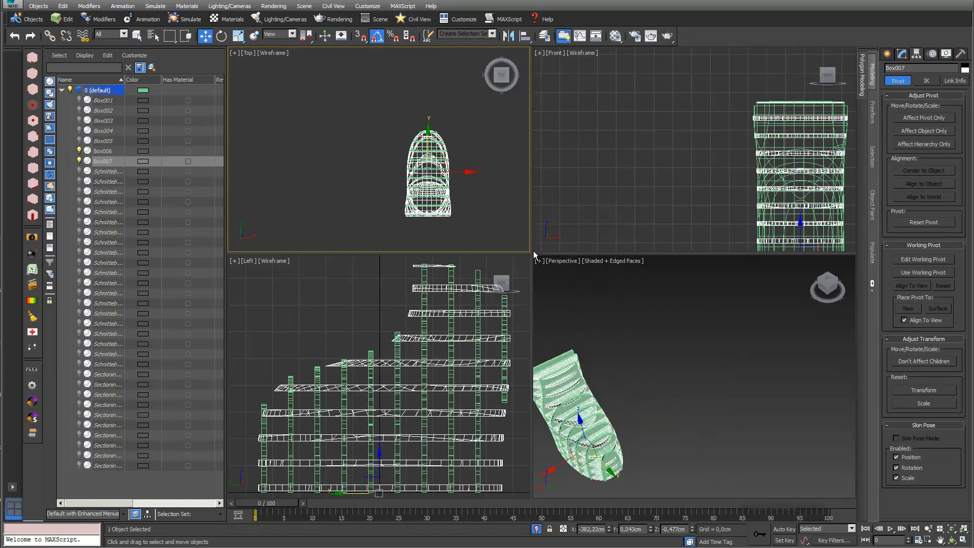
Examine the crossing horizontal and vertical slices of the aligned models from several angles in an enlarged Perspective view
left_click_drag(532, 252, 398, 168)
middle_click_drag(535, 345, 625, 321)
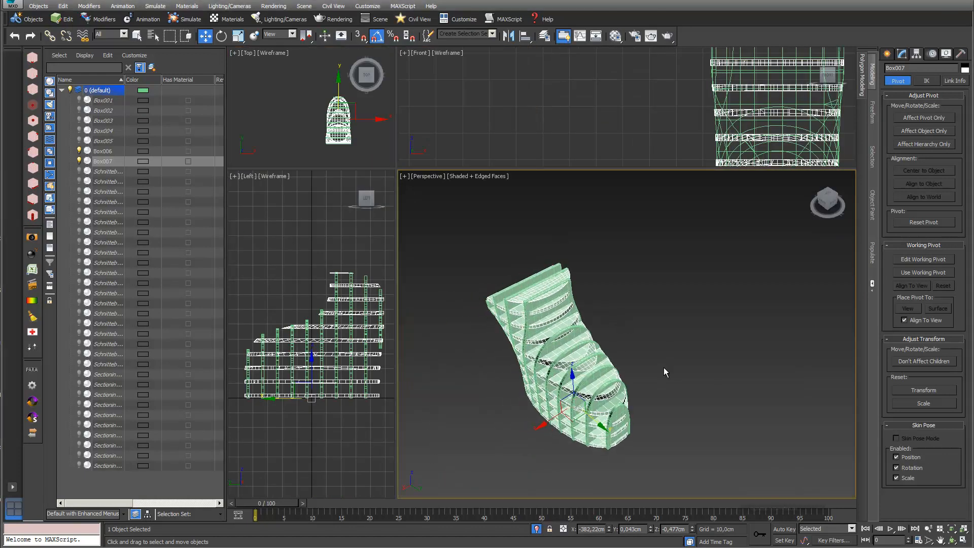
left_click(953, 540)
left_click_drag(639, 404, 632, 365)
scroll(564, 365, "up", 5)
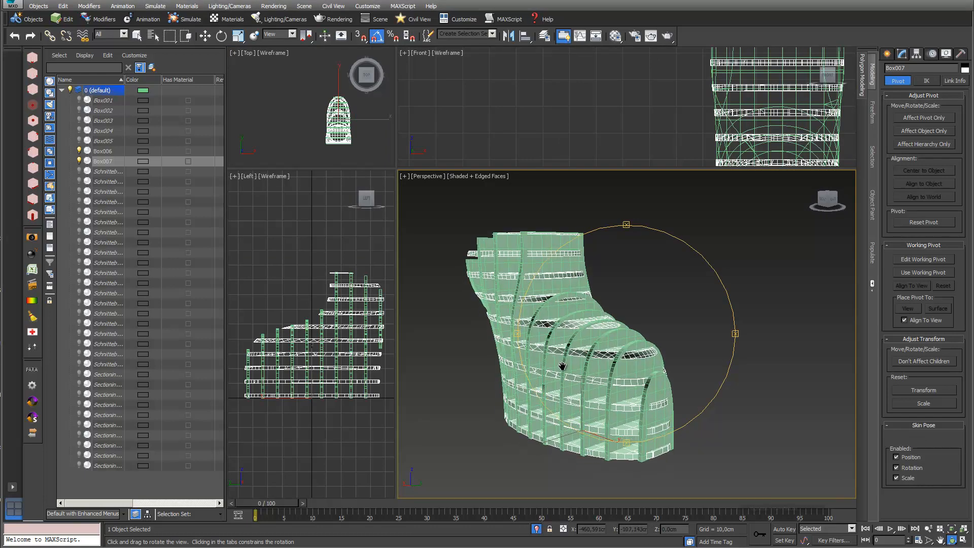
scroll(566, 351, "down", 4)
left_click_drag(588, 348, 558, 263)
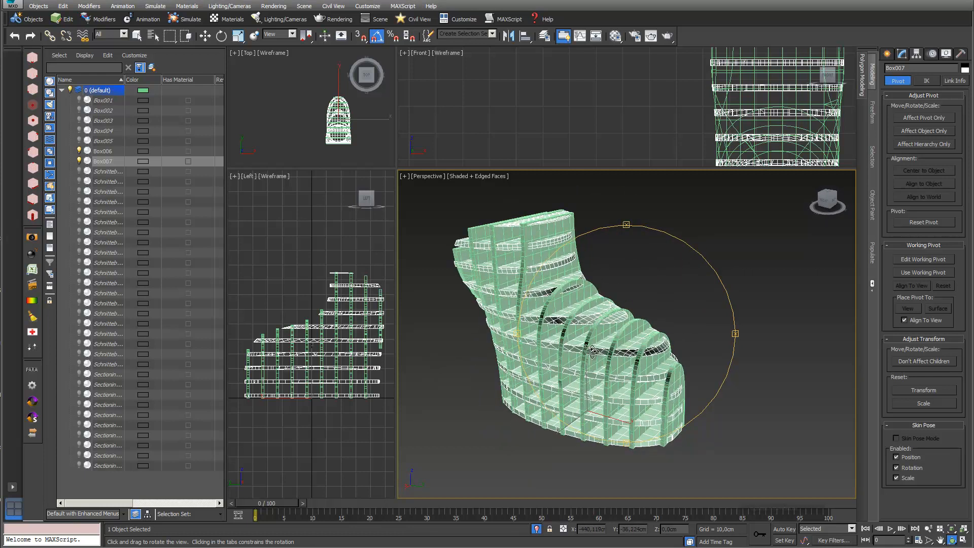
left_click_drag(579, 346, 541, 303)
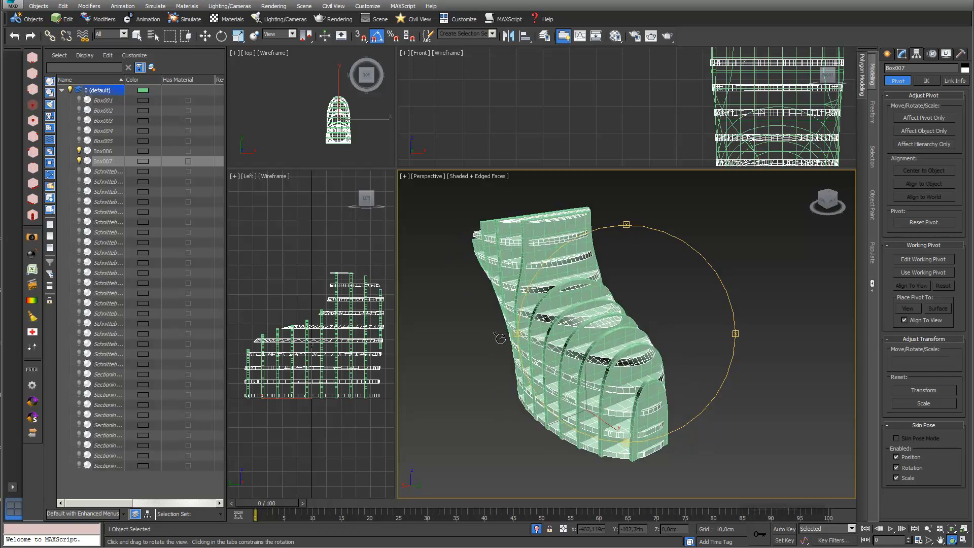